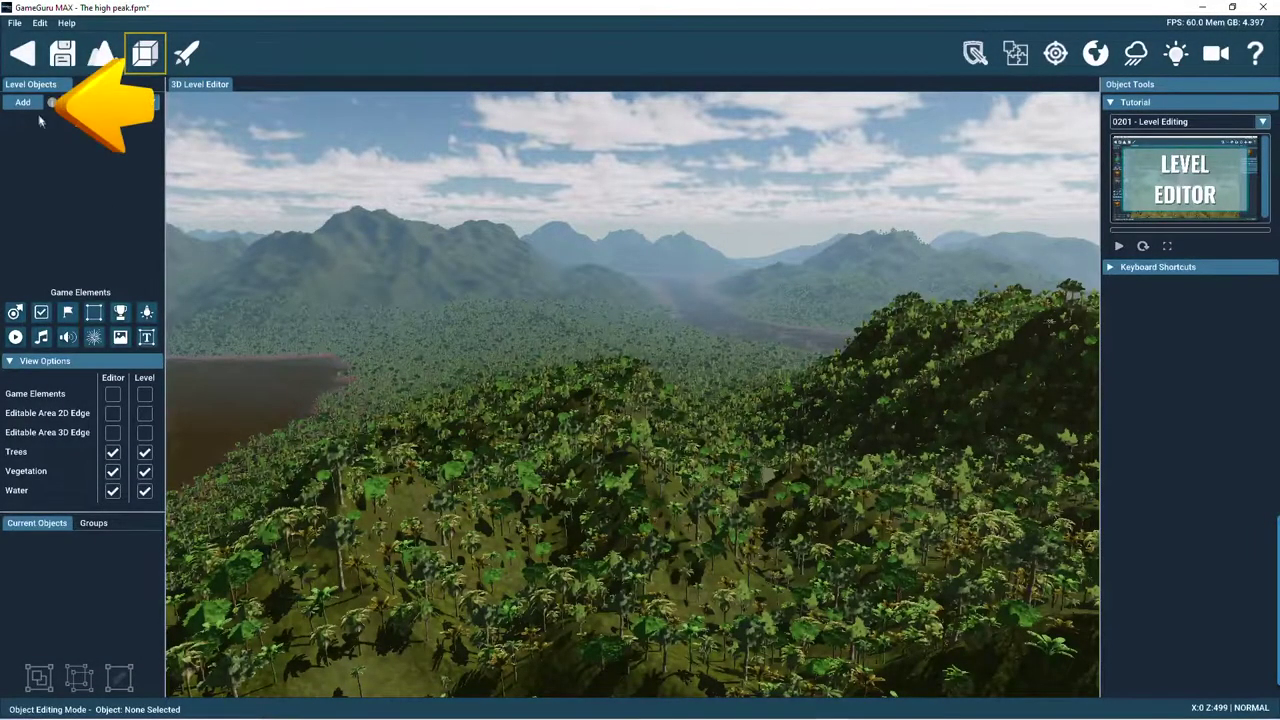
Step: Start the Character Creator from the object library and enter a surname as the new character's name
left_click(27, 106)
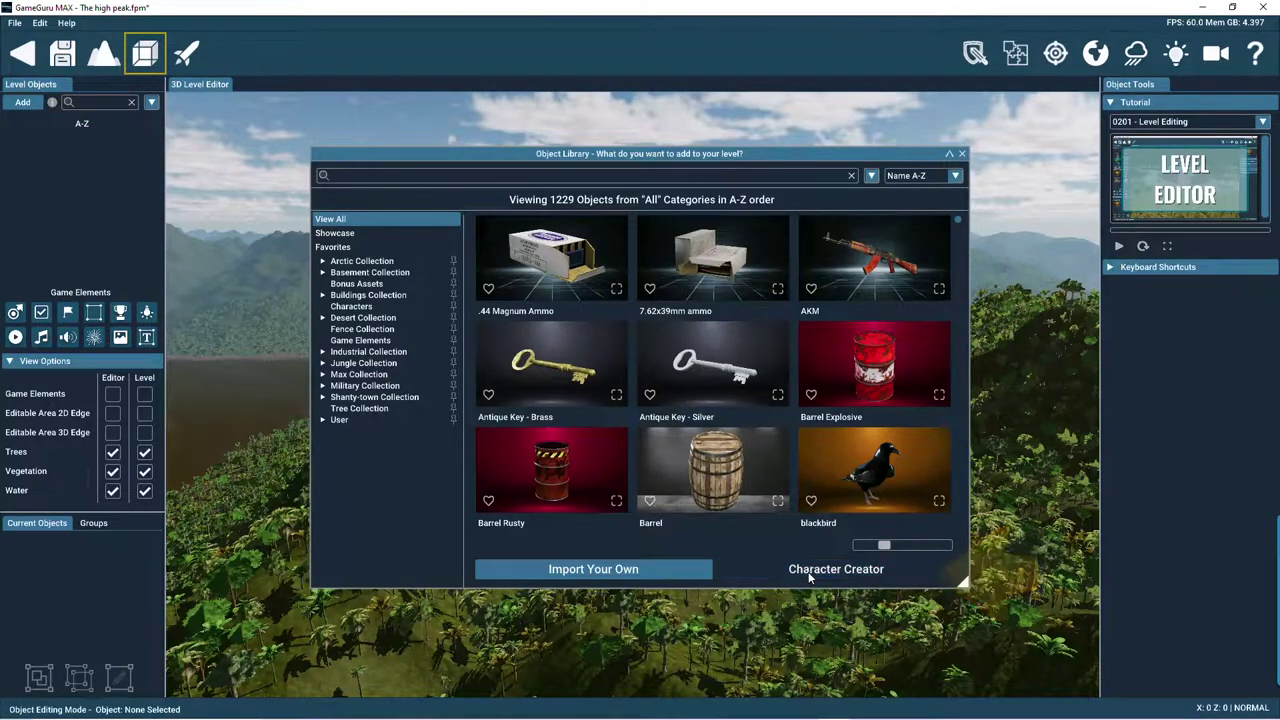
left_click(809, 573)
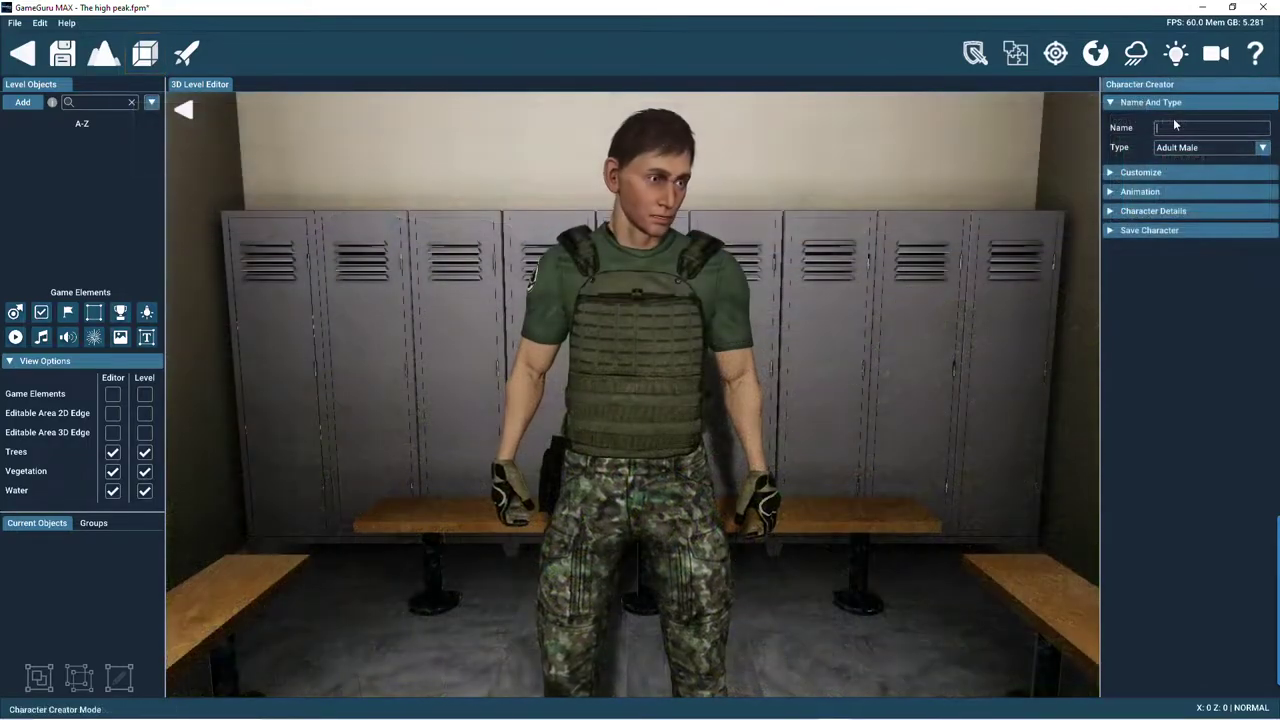
type("Jones")
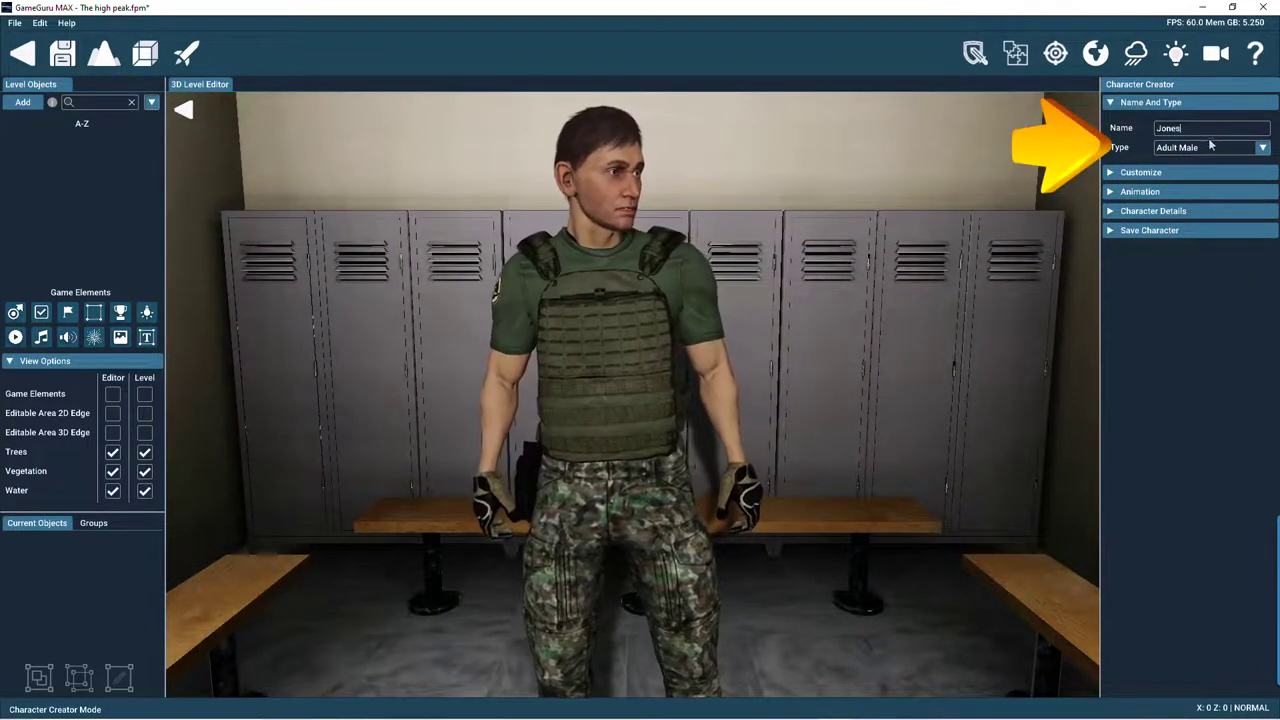
Step: Try the Worn, Jungle Camo and Black Young heads among others, and give the character the Mediterranean head
left_click(1112, 172)
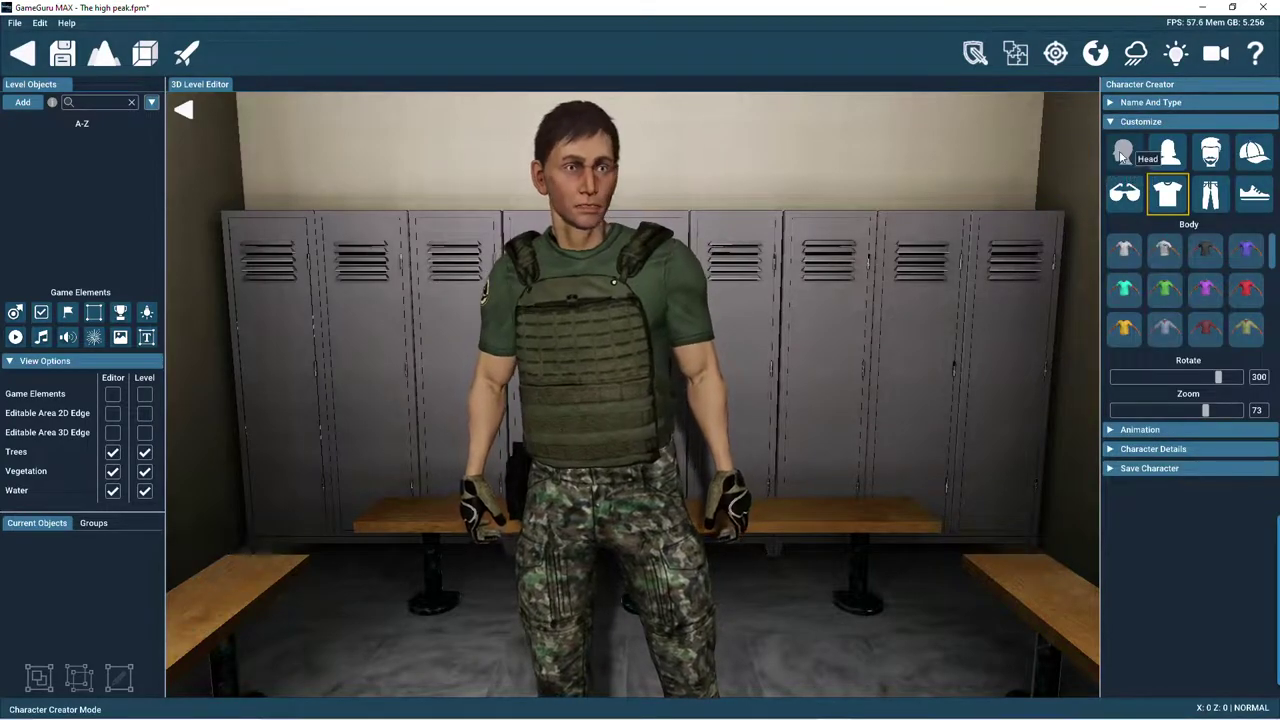
left_click(1119, 152)
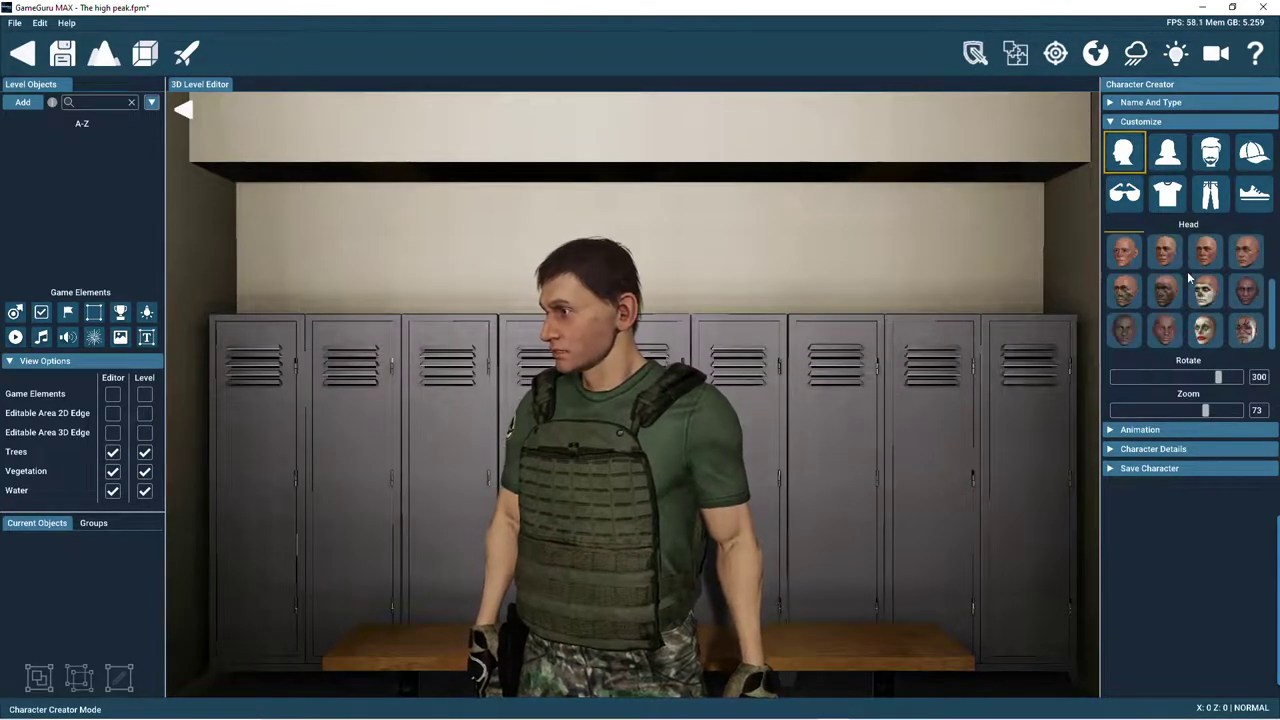
mouse_move(1204, 255)
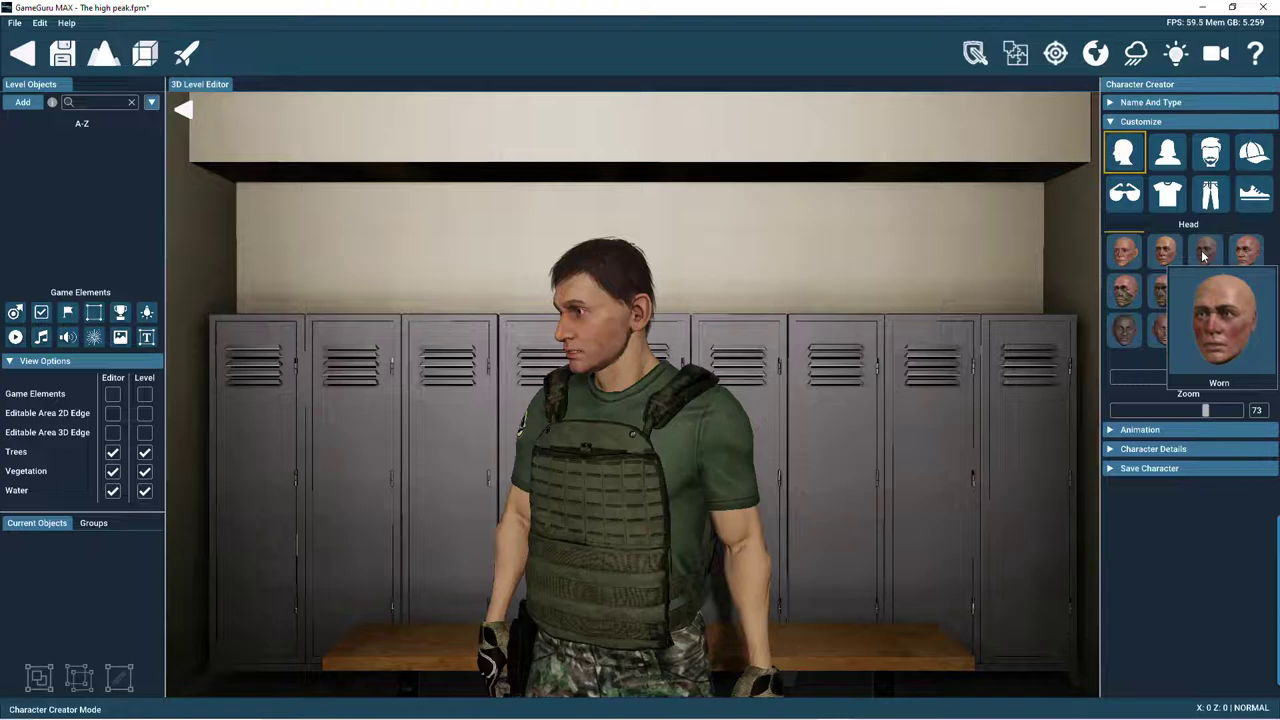
left_click(1204, 255)
mouse_move(1170, 298)
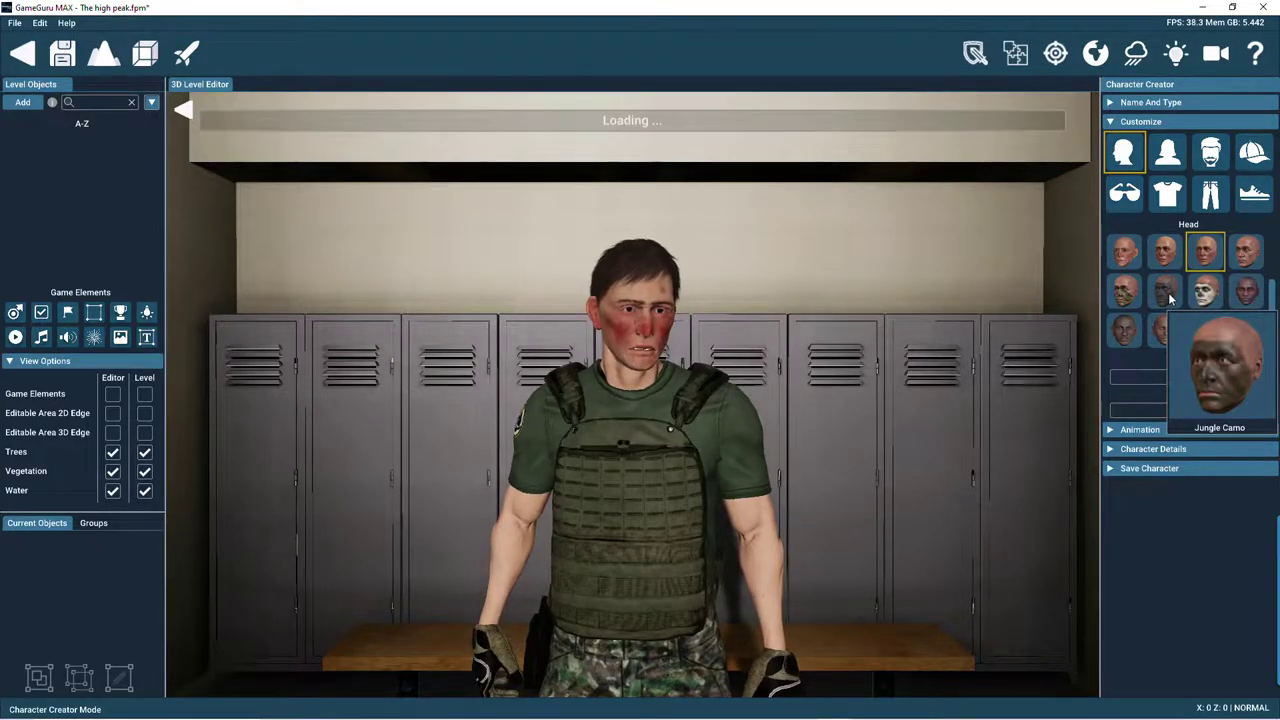
left_click(1170, 298)
left_click(1123, 290)
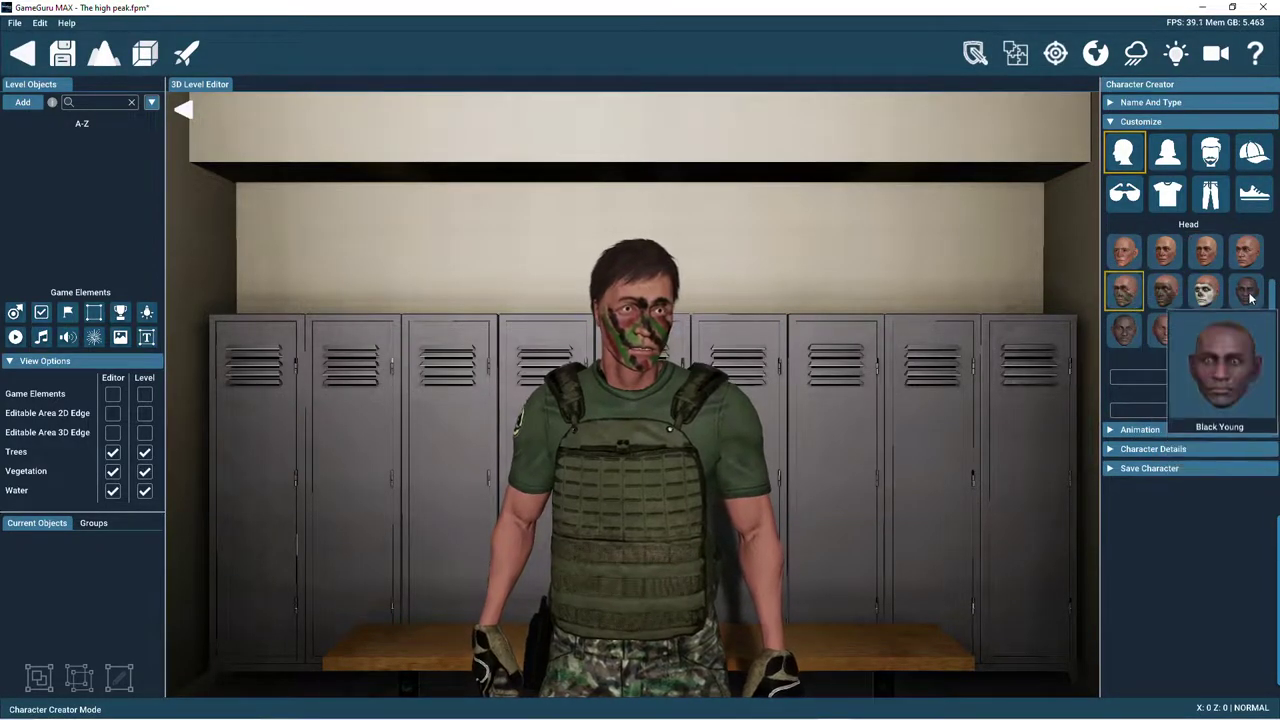
left_click(1250, 297)
mouse_move(1203, 313)
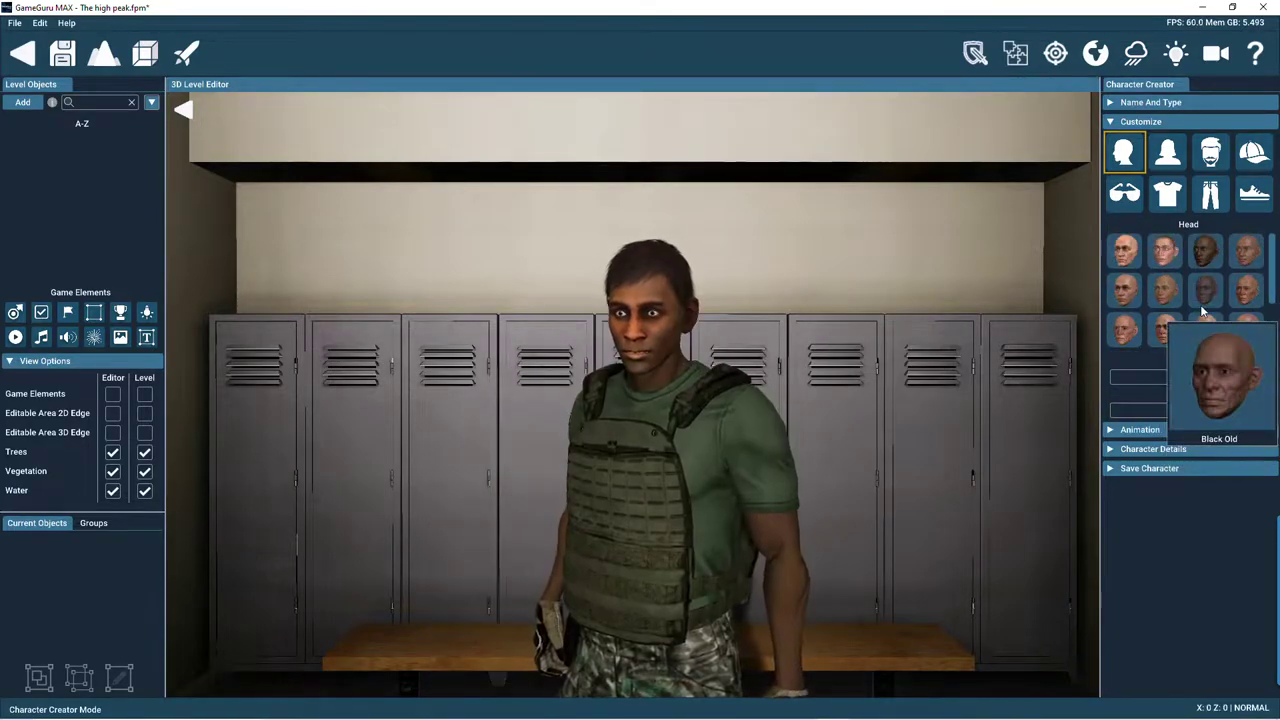
left_click(1218, 258)
left_click(1126, 298)
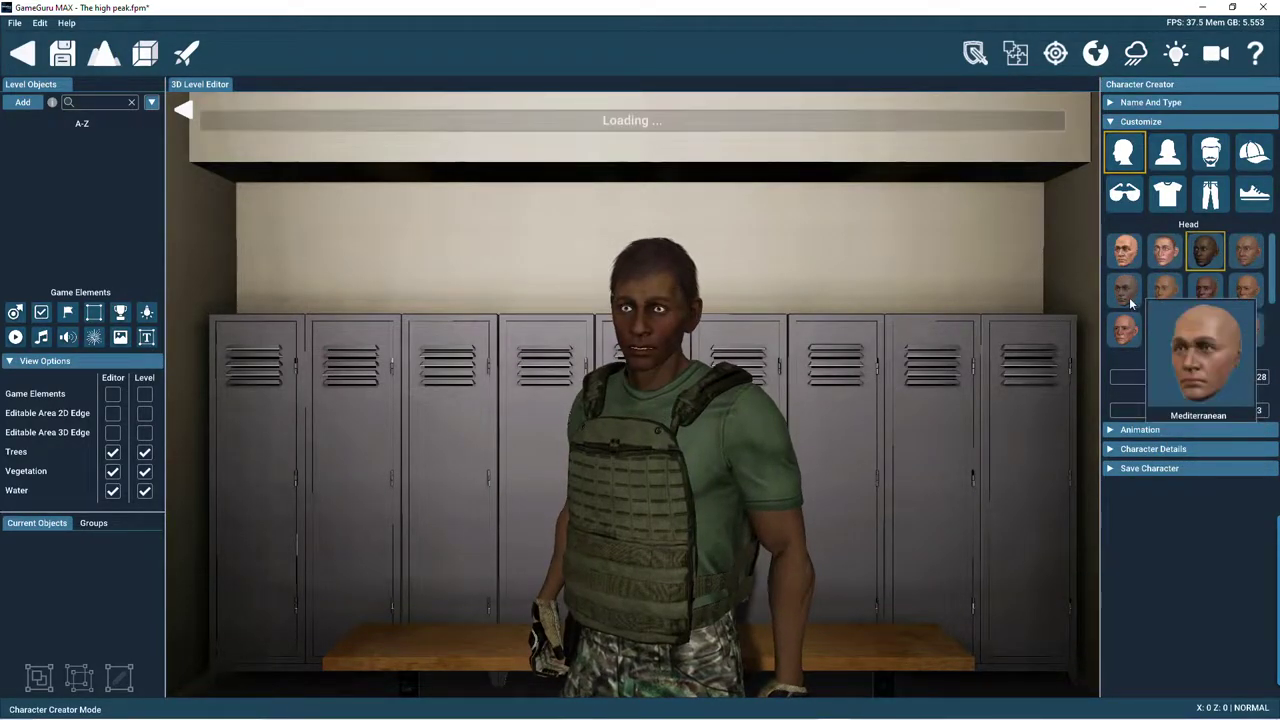
Step: Try the Swept Black and a short brown hairstyle, checking them from several sides, and set the hair to Viking Blonde
left_click(1168, 155)
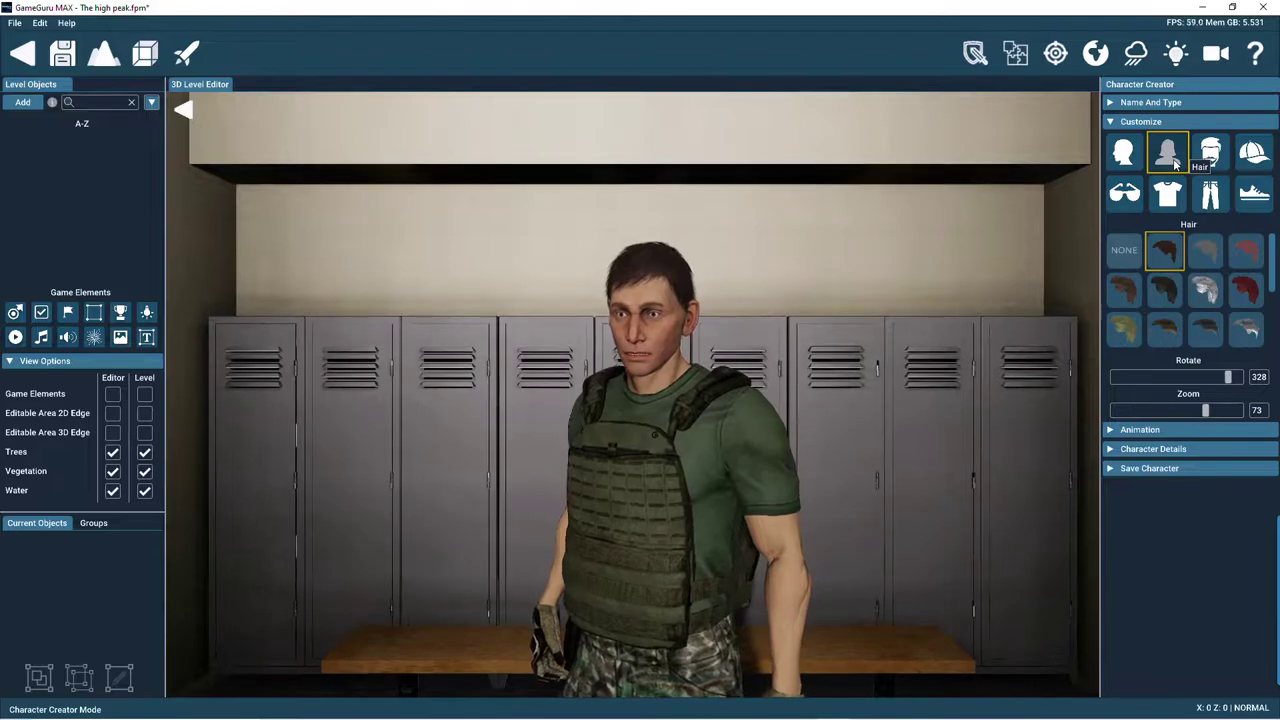
left_click(1176, 290)
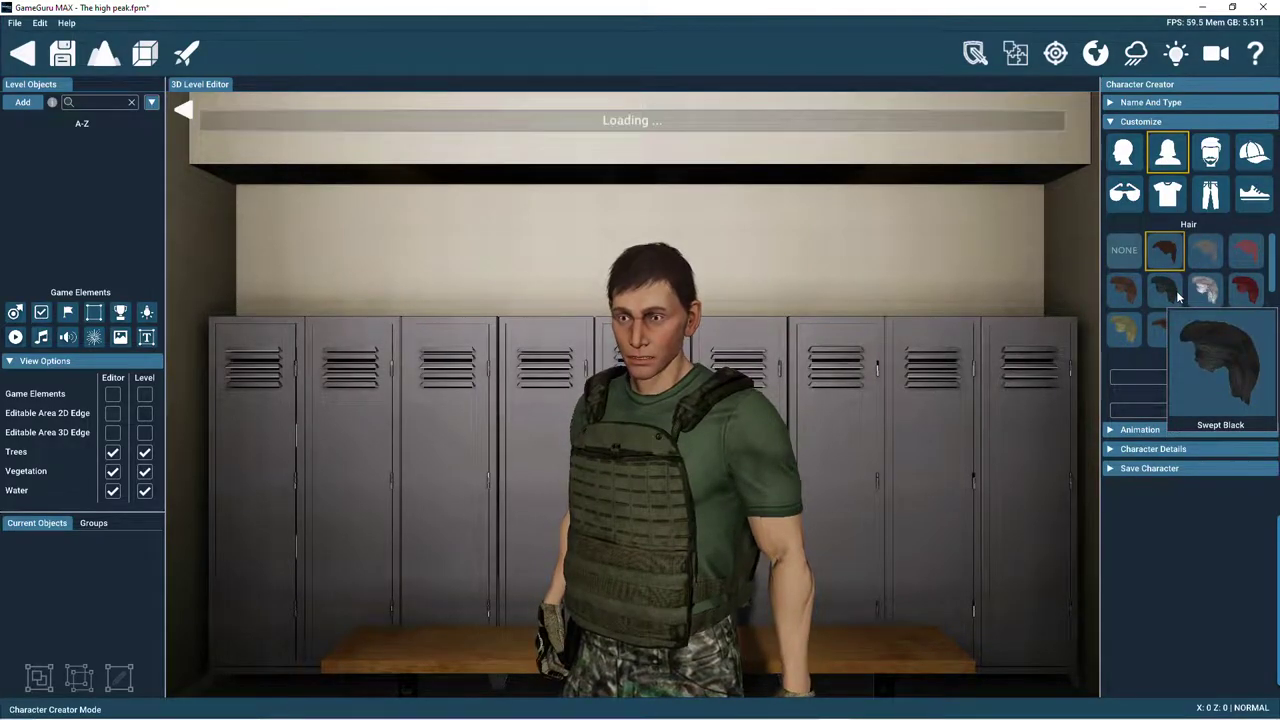
left_click_drag(718, 464, 888, 445)
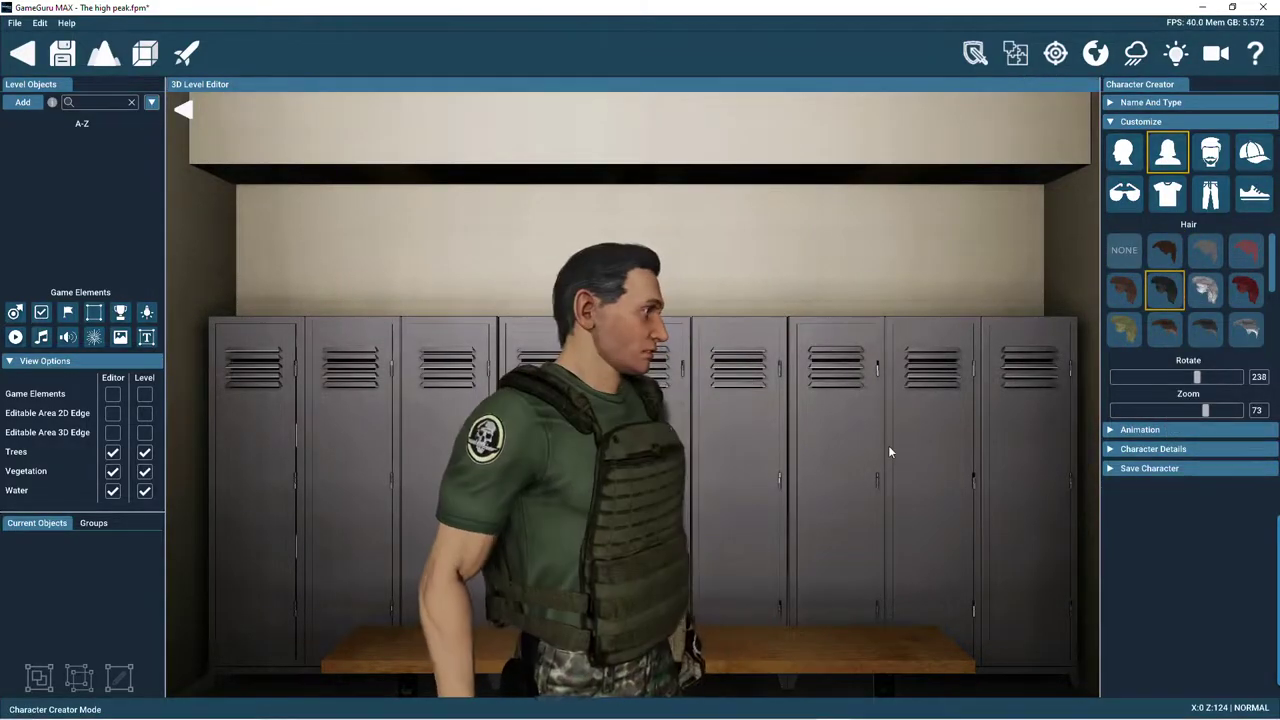
left_click(1173, 326)
left_click_drag(599, 434, 488, 454)
left_click_drag(794, 474, 642, 478)
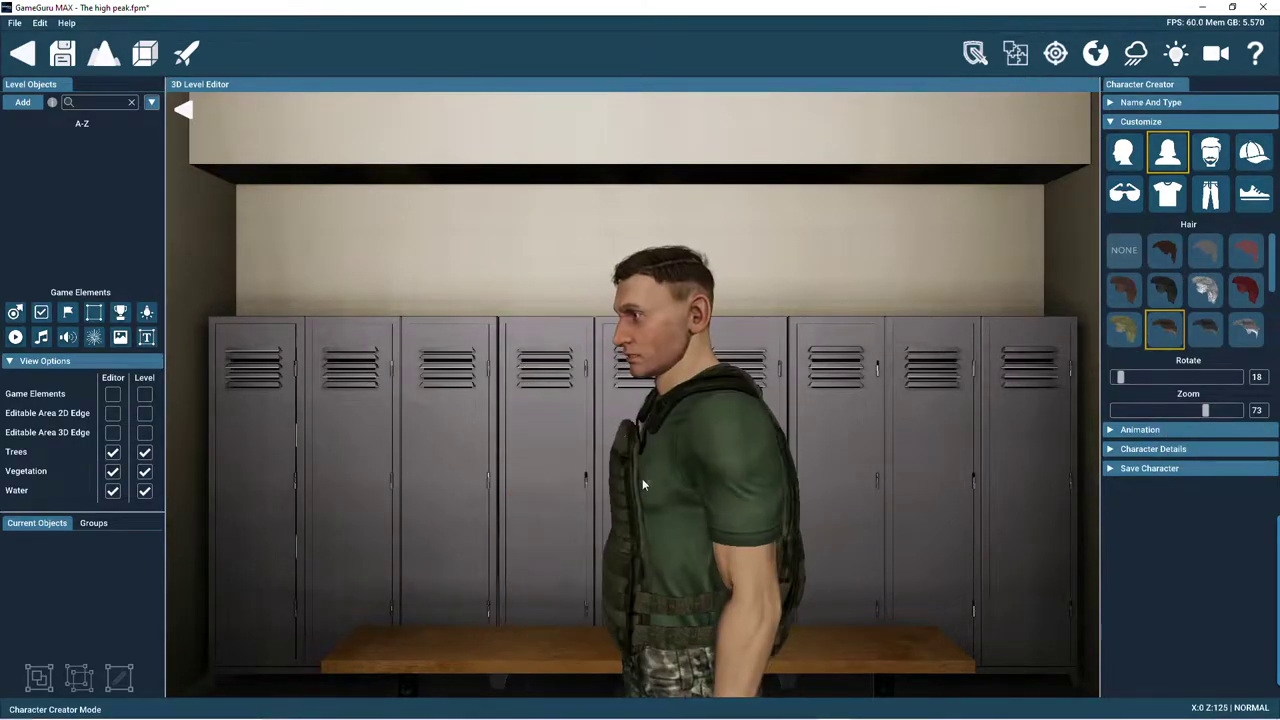
scroll(1225, 300, "down", 2)
left_click(1205, 270)
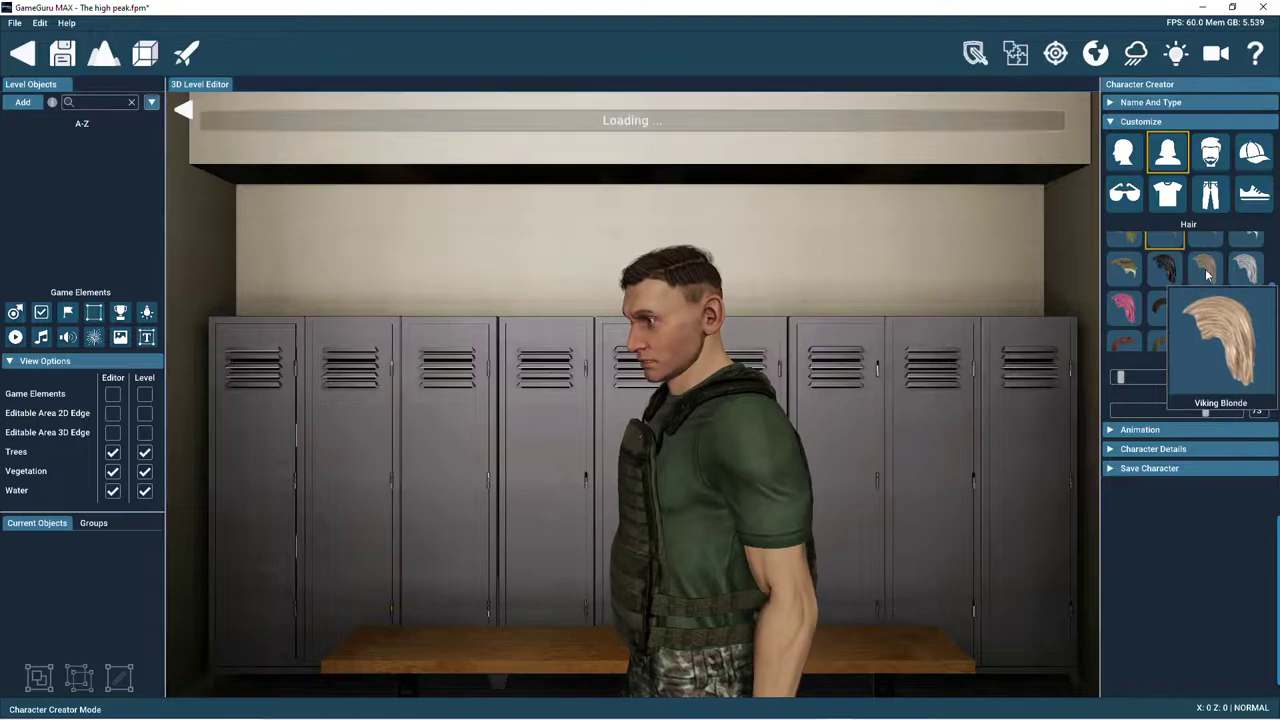
left_click_drag(666, 442, 849, 437)
Step: Try the long blonde drooping moustache up close, and set the facial hair to the short light-brown moustache
left_click(1209, 156)
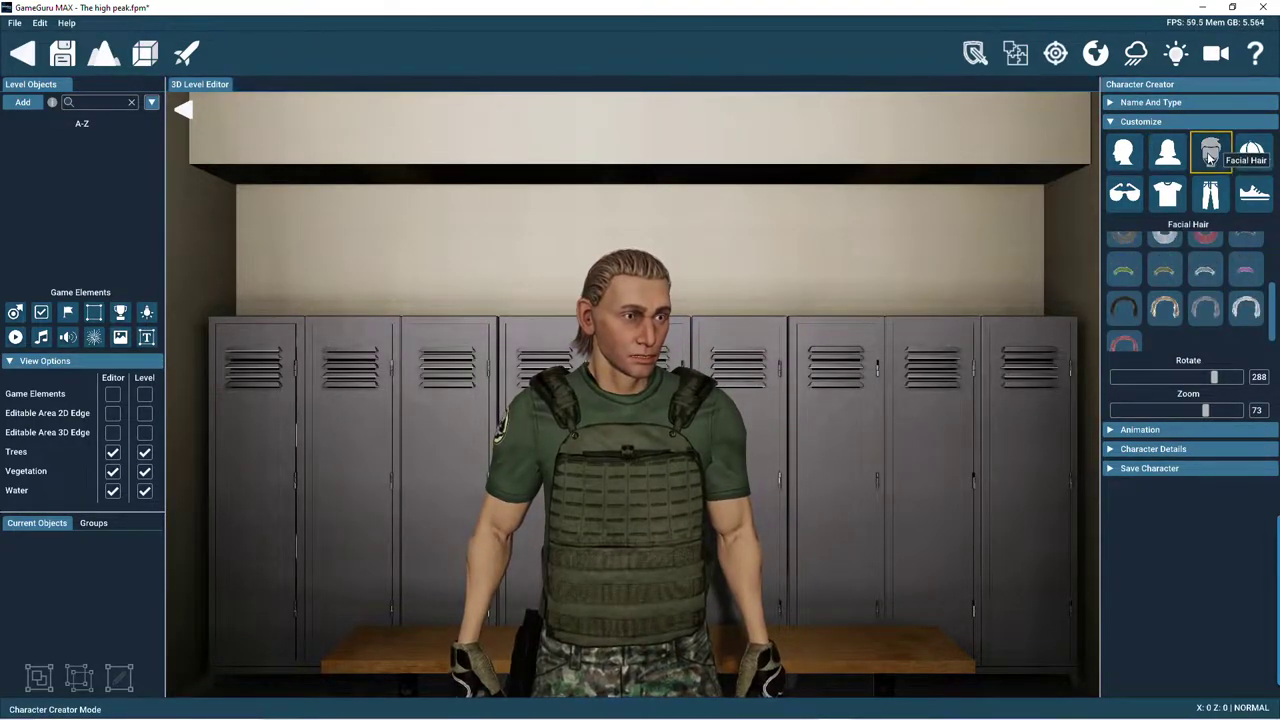
left_click(1165, 309)
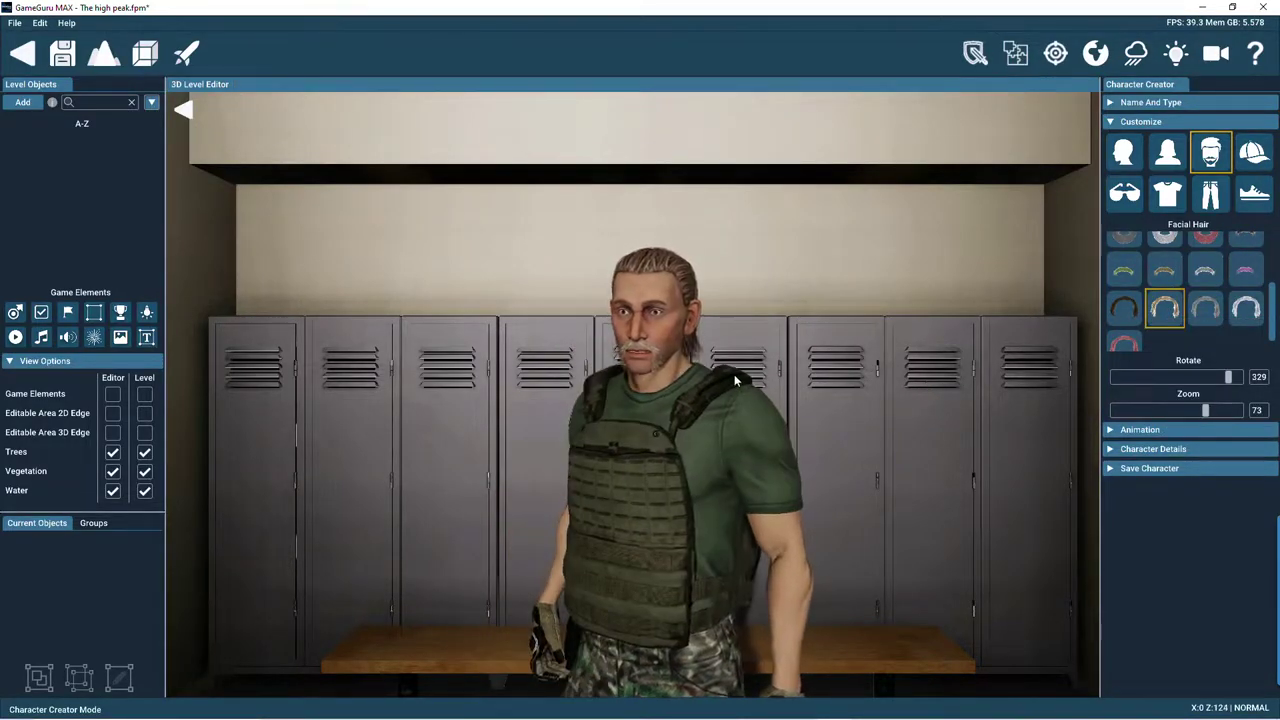
scroll(734, 380, "up", 5)
left_click_drag(704, 432, 796, 434)
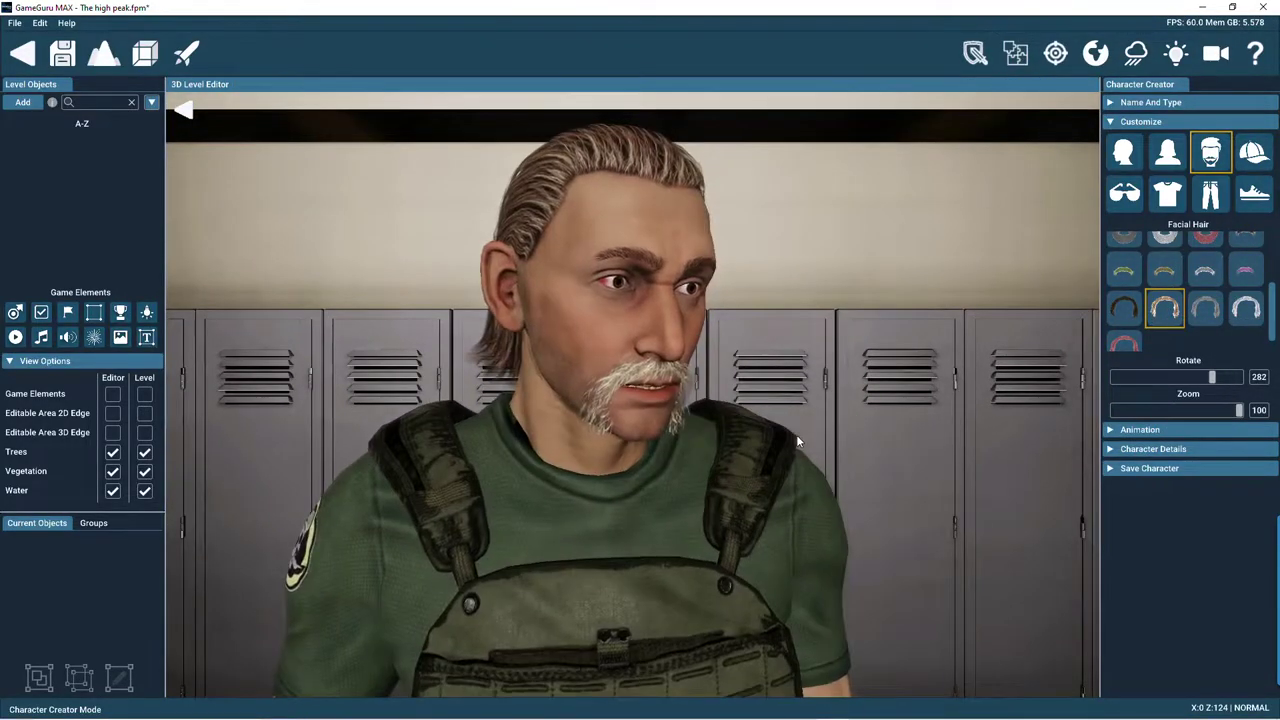
left_click(1153, 284)
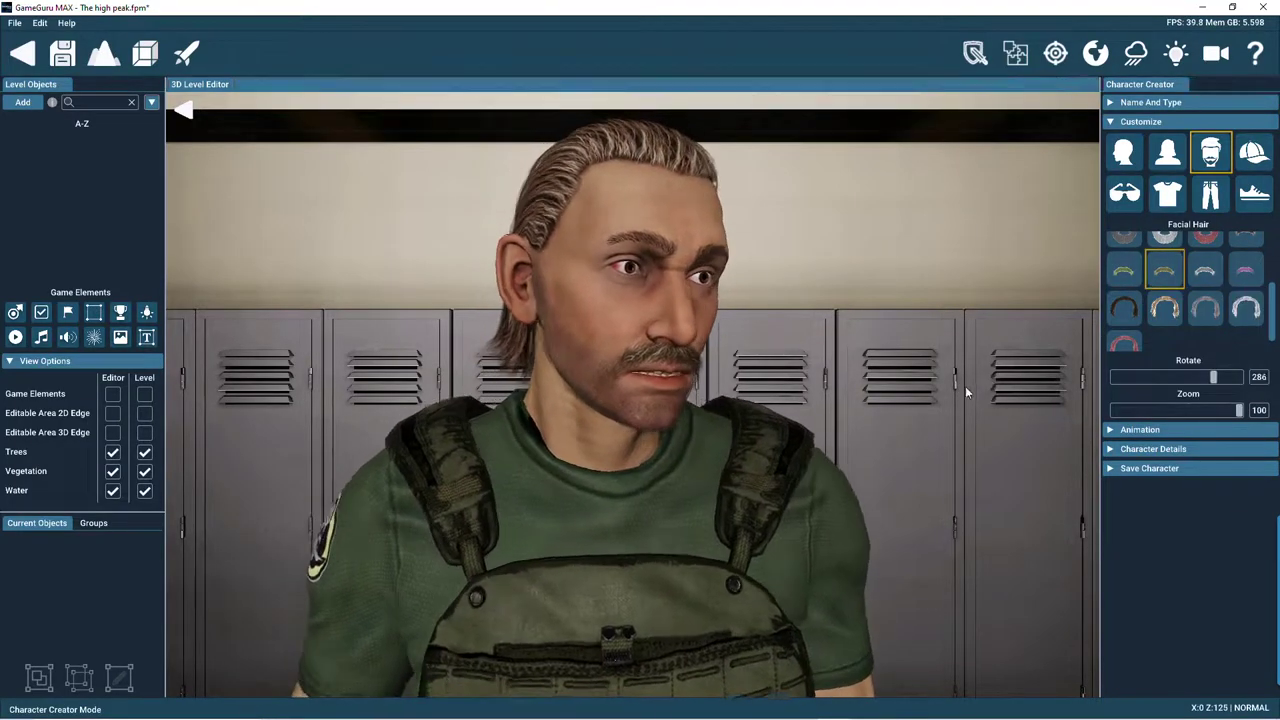
scroll(929, 373, "down", 3)
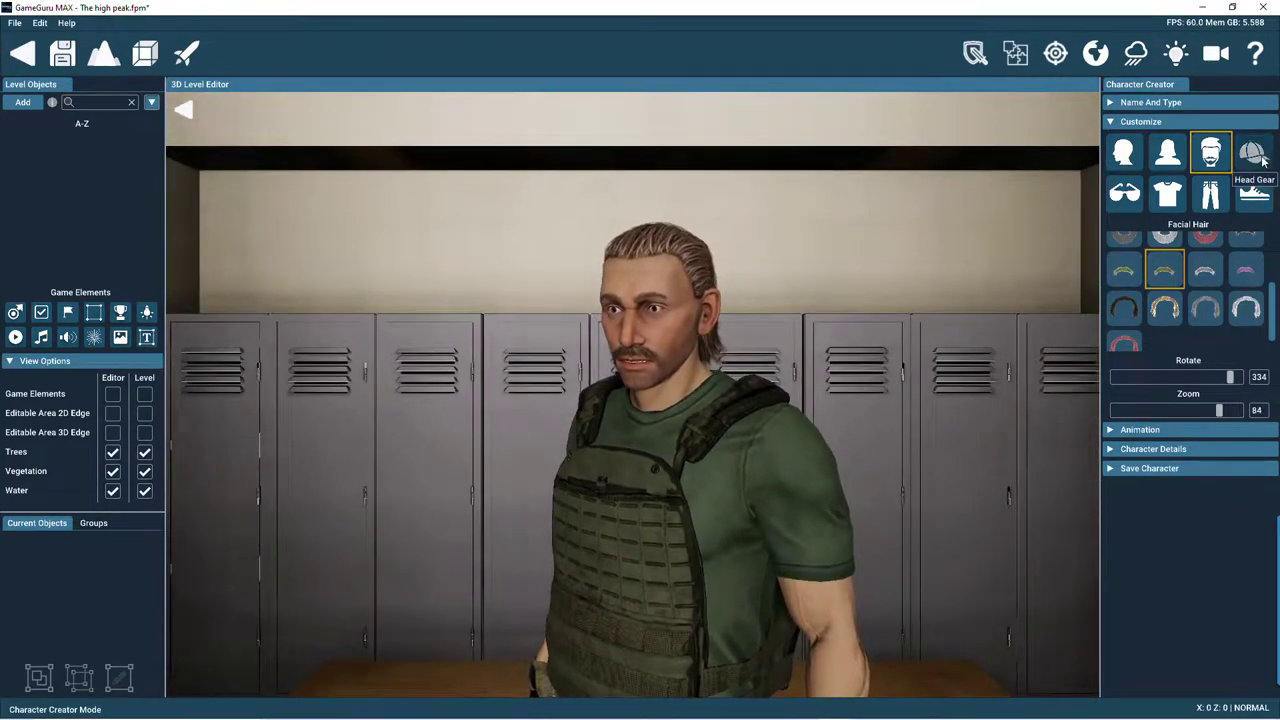
Step: Try the green military helmet with goggles, the Cap Half Camo and the black balaclava as head gear
left_click(1262, 158)
left_click(1163, 308)
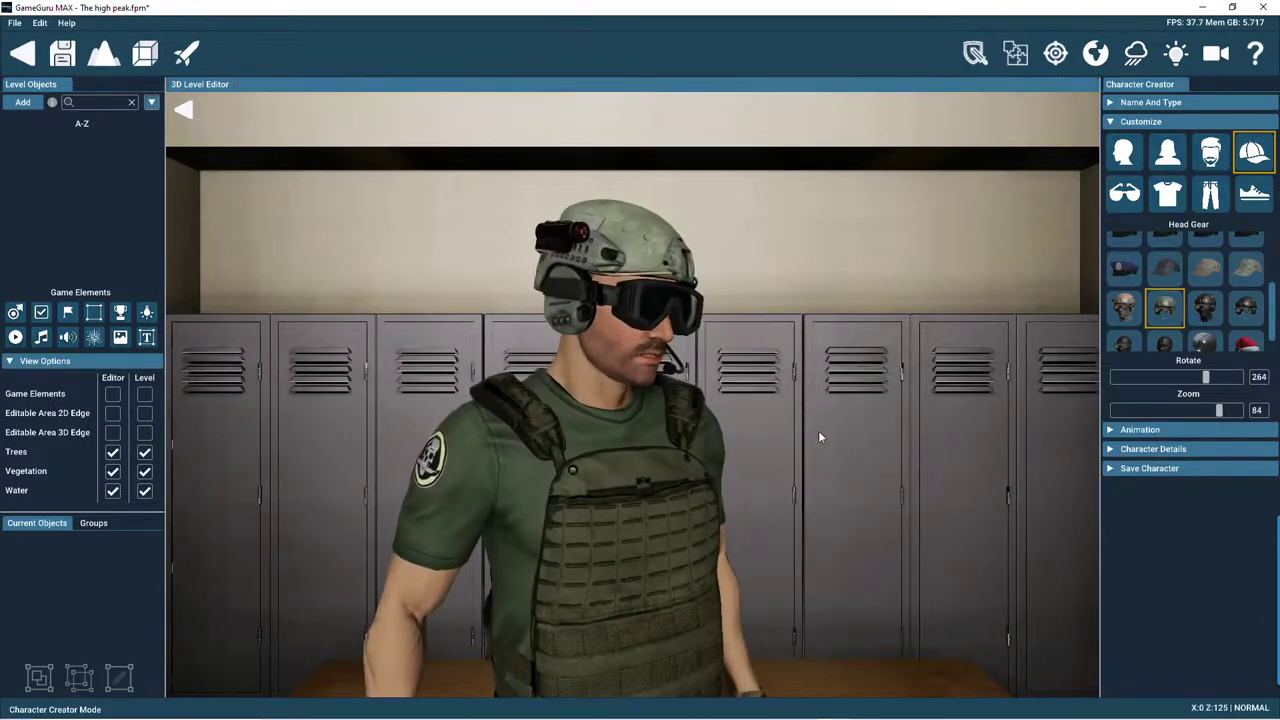
left_click(1205, 268)
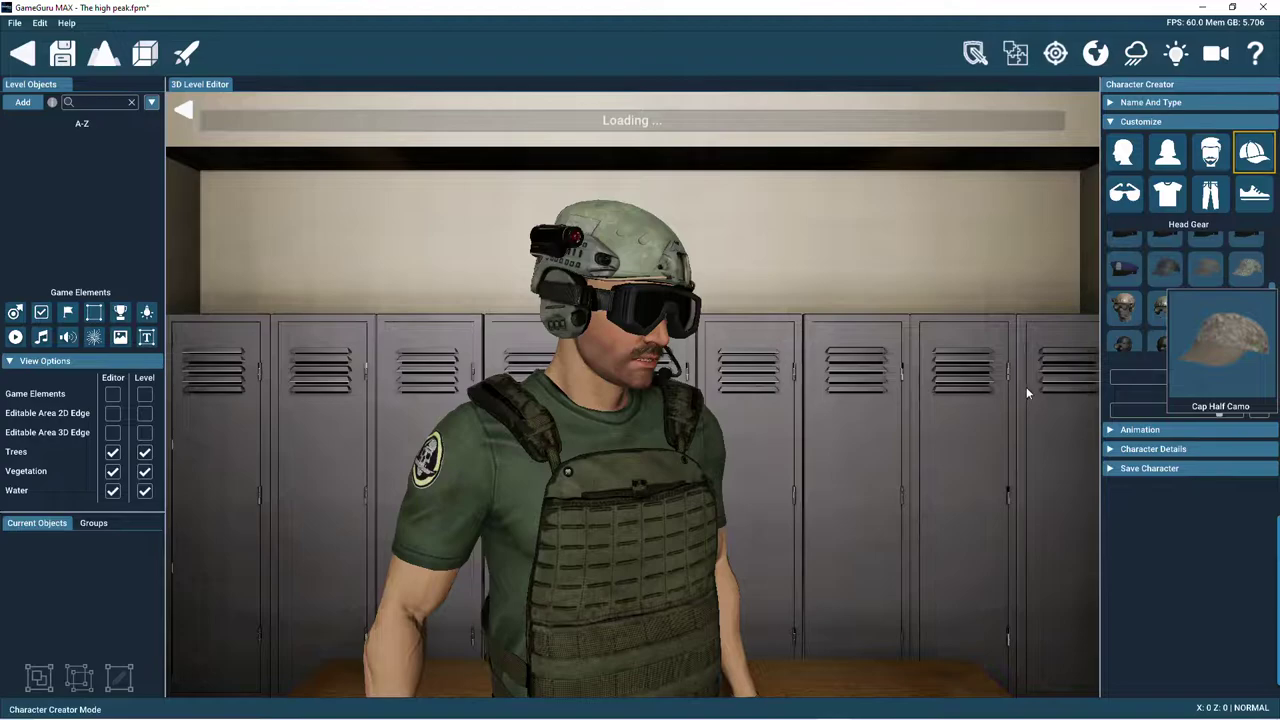
left_click_drag(1027, 392, 911, 416)
scroll(1195, 315, "down", 1)
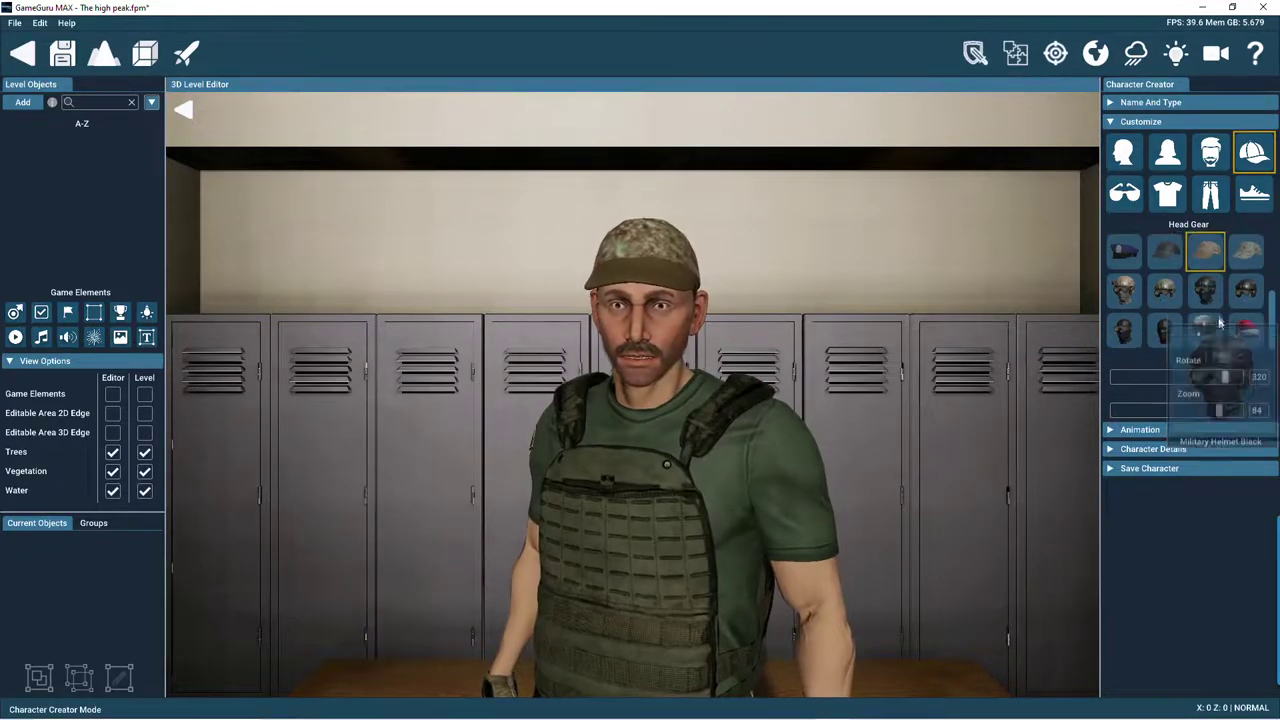
left_click(1165, 338)
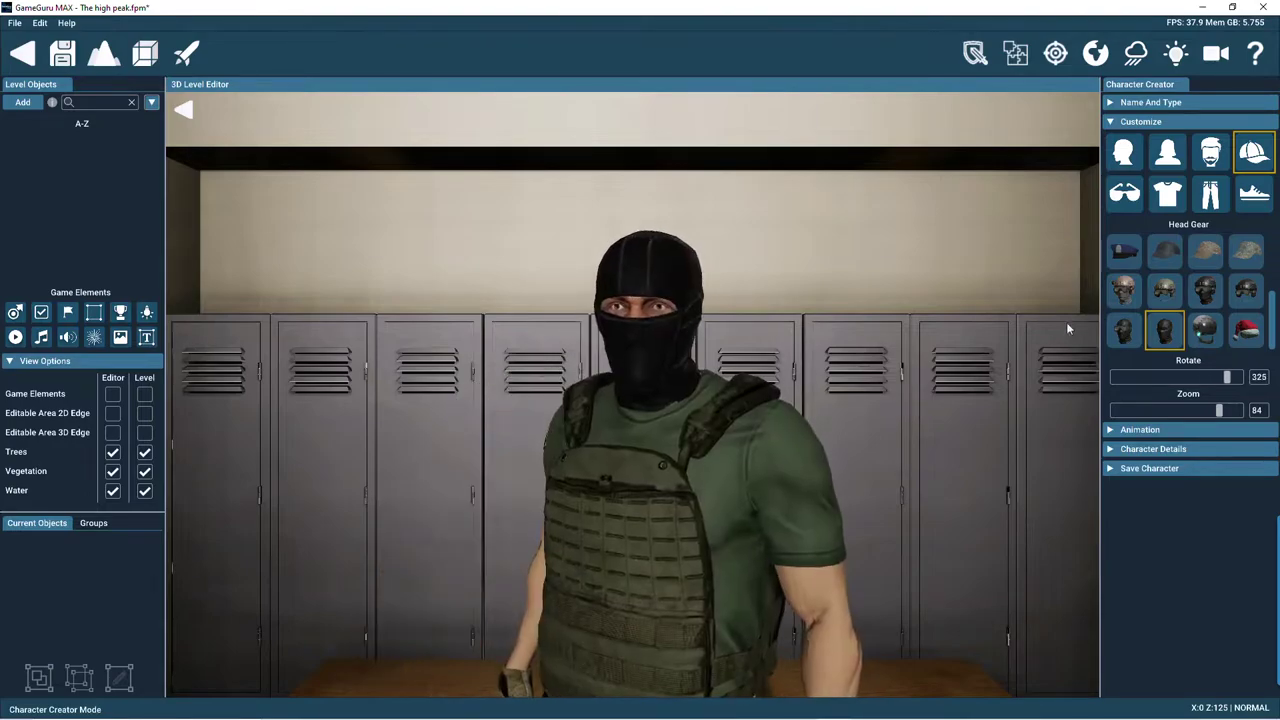
Step: Give the character the plain black cap as head gear and the Aviator Sunglasses Shaded as eyewear
left_click(1172, 252)
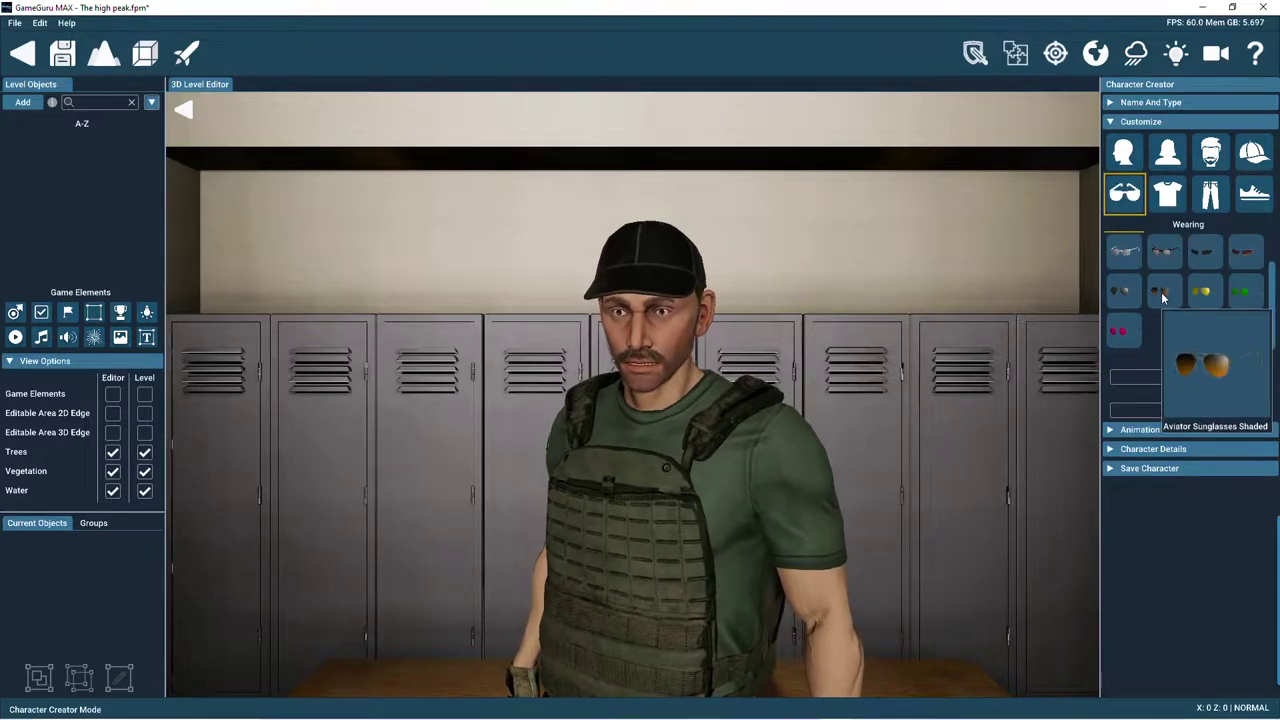
left_click(1160, 292)
left_click_drag(731, 414, 730, 449)
Step: Try the Military Ops Green outfit on the upper body, and set the body to Military Ops White
left_click(1170, 198)
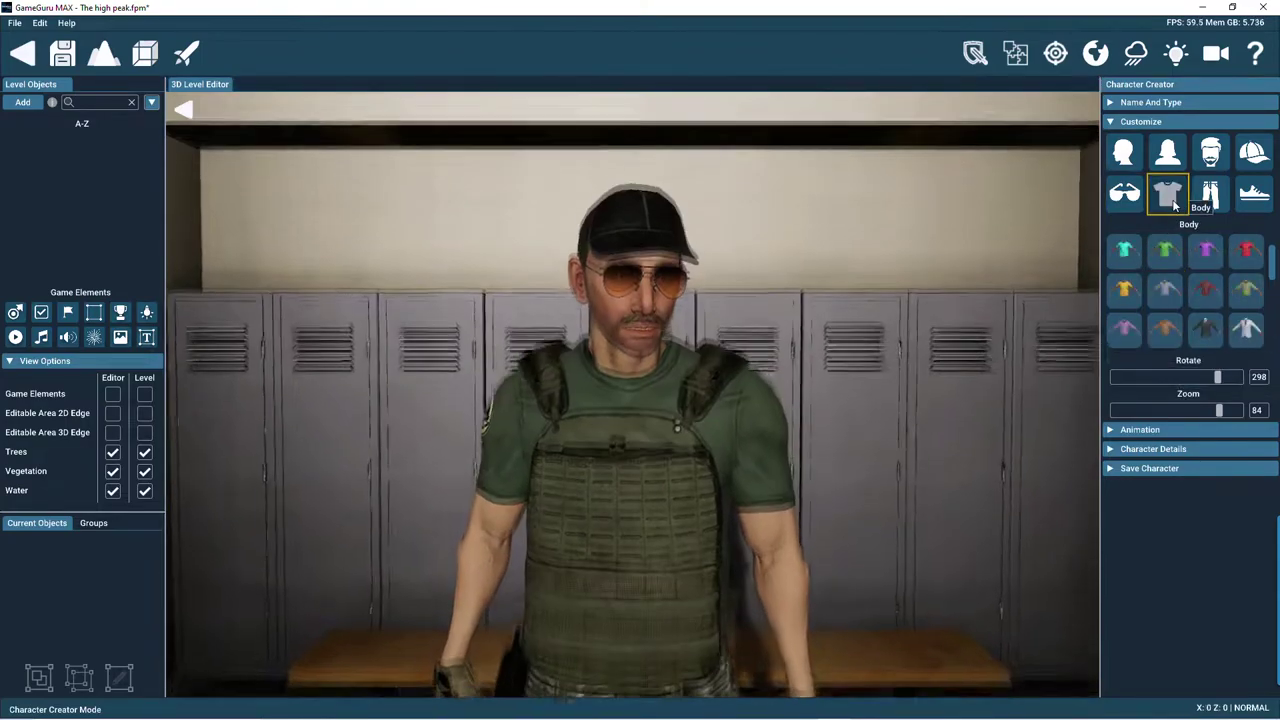
scroll(1185, 265, "down", 3)
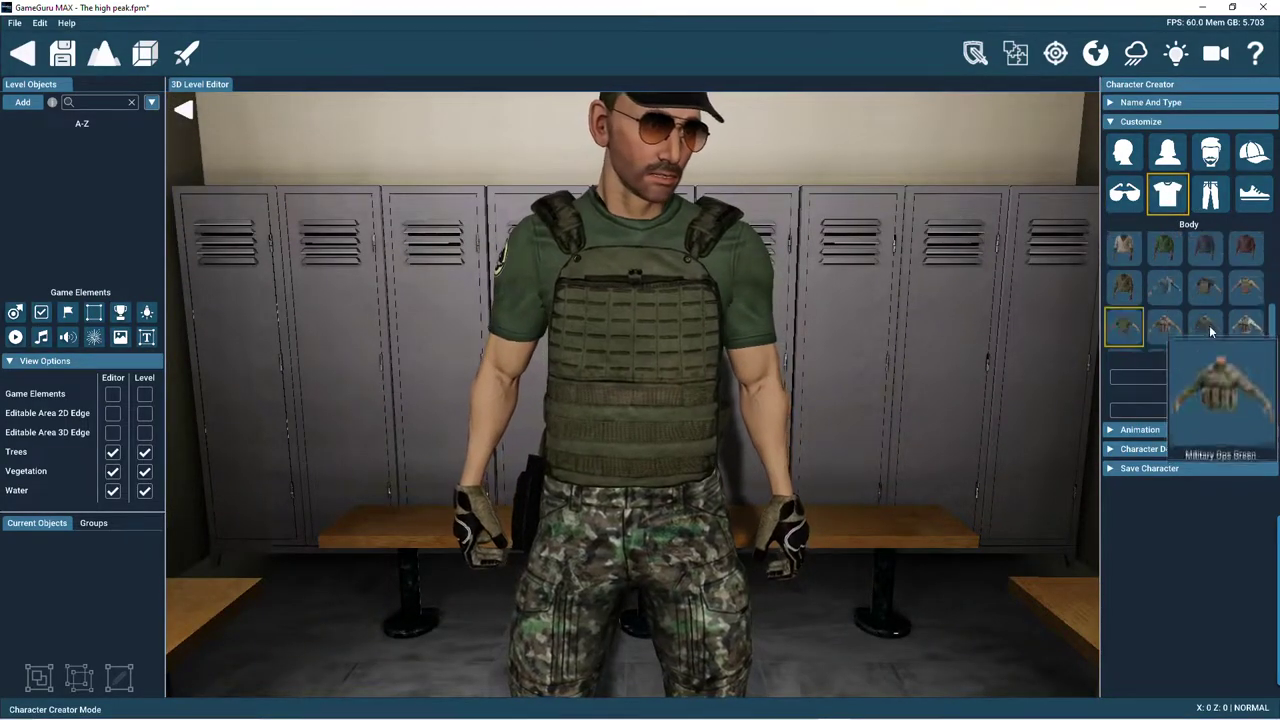
left_click(1206, 301)
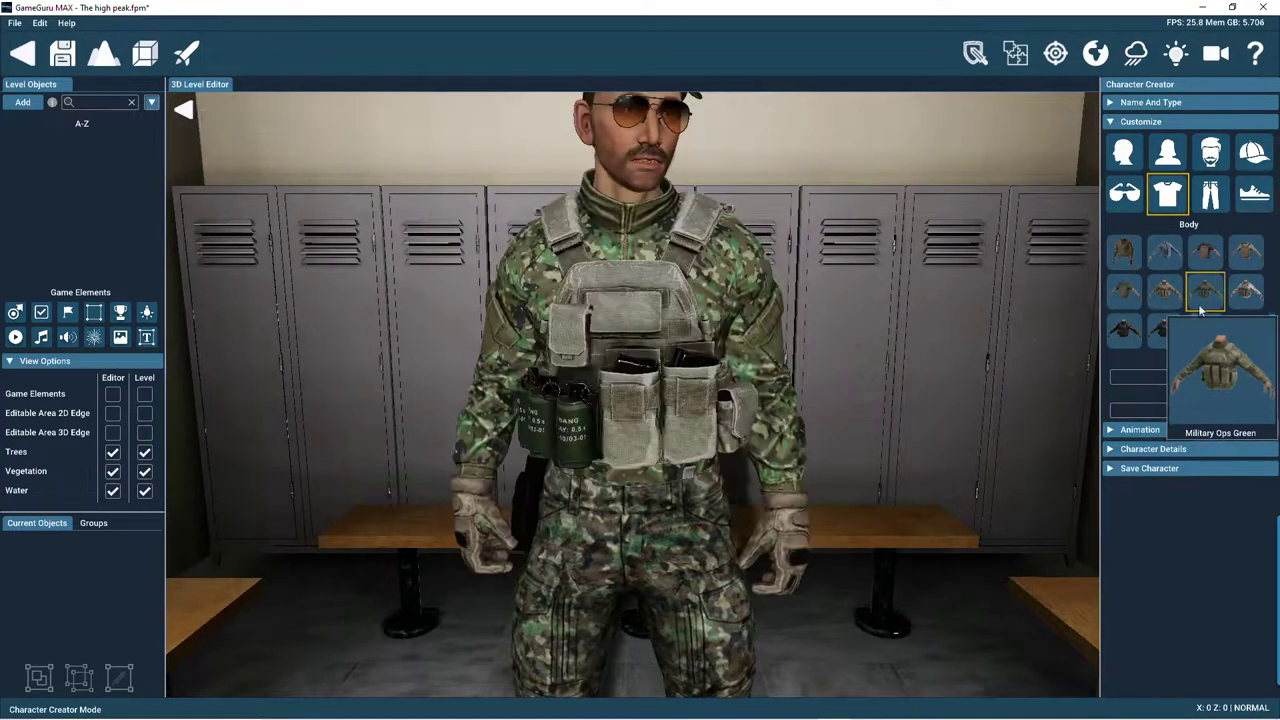
mouse_move(954, 374)
left_mouse_down()
mouse_move(872, 382)
mouse_move(934, 380)
left_mouse_up()
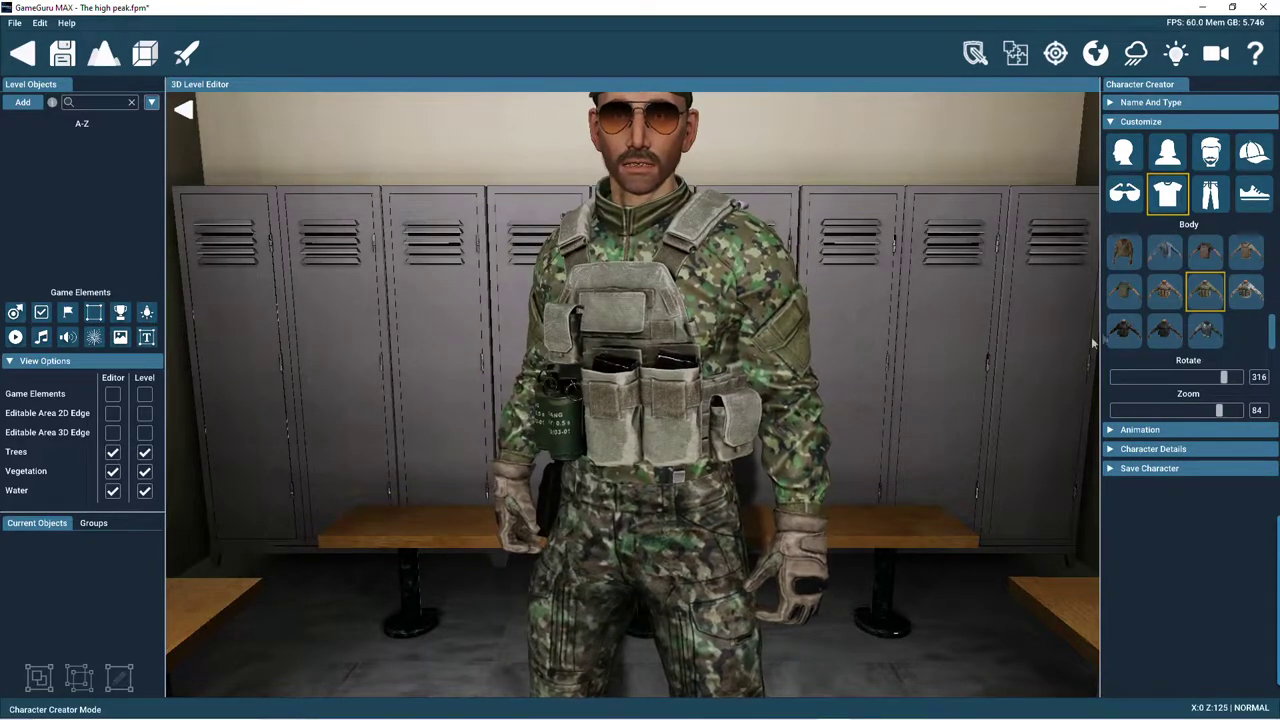
left_click(1241, 285)
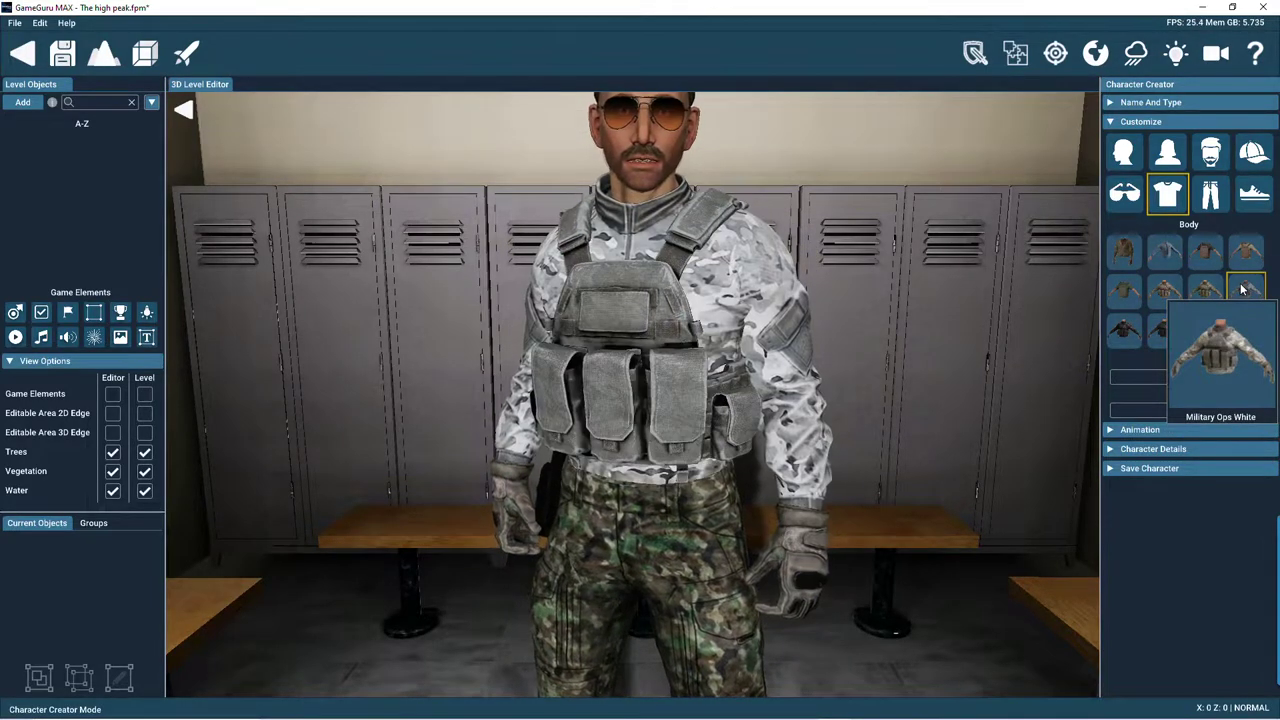
Step: Dress the legs in the white camouflage trousers and the feet in Military Boots Brown, checking the full character
left_click(1210, 193)
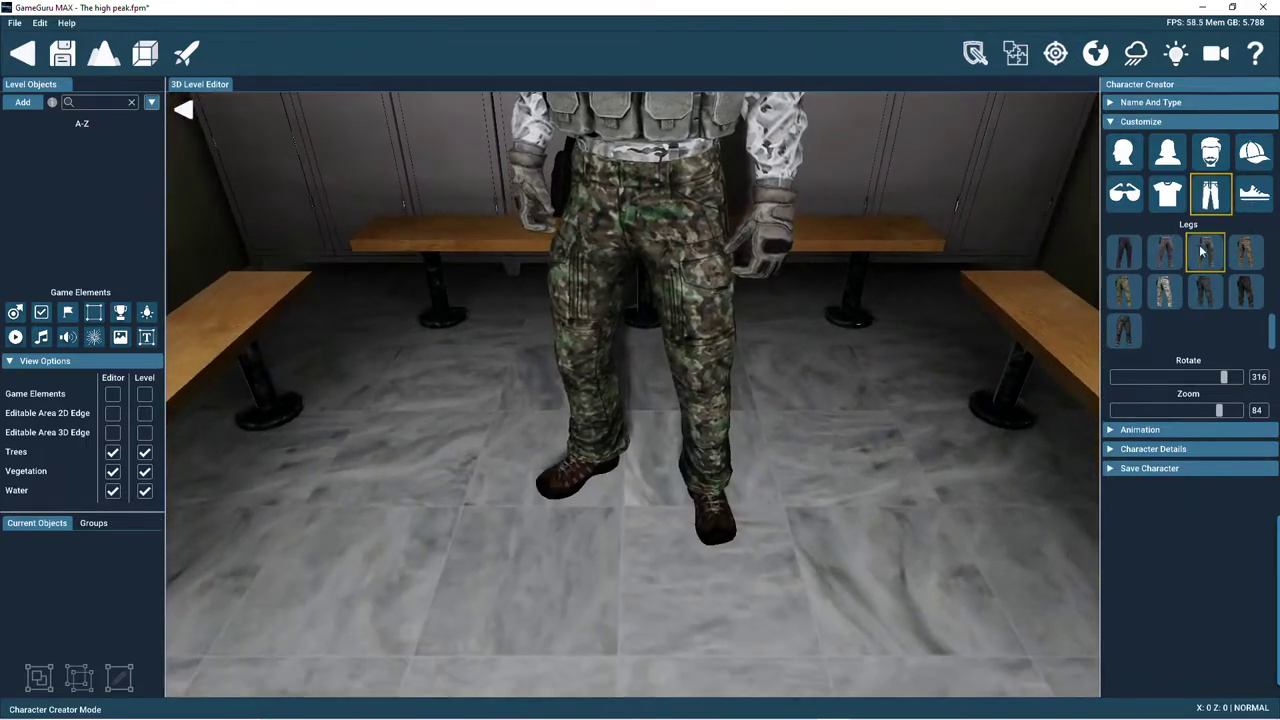
left_click(1170, 292)
left_click(1254, 193)
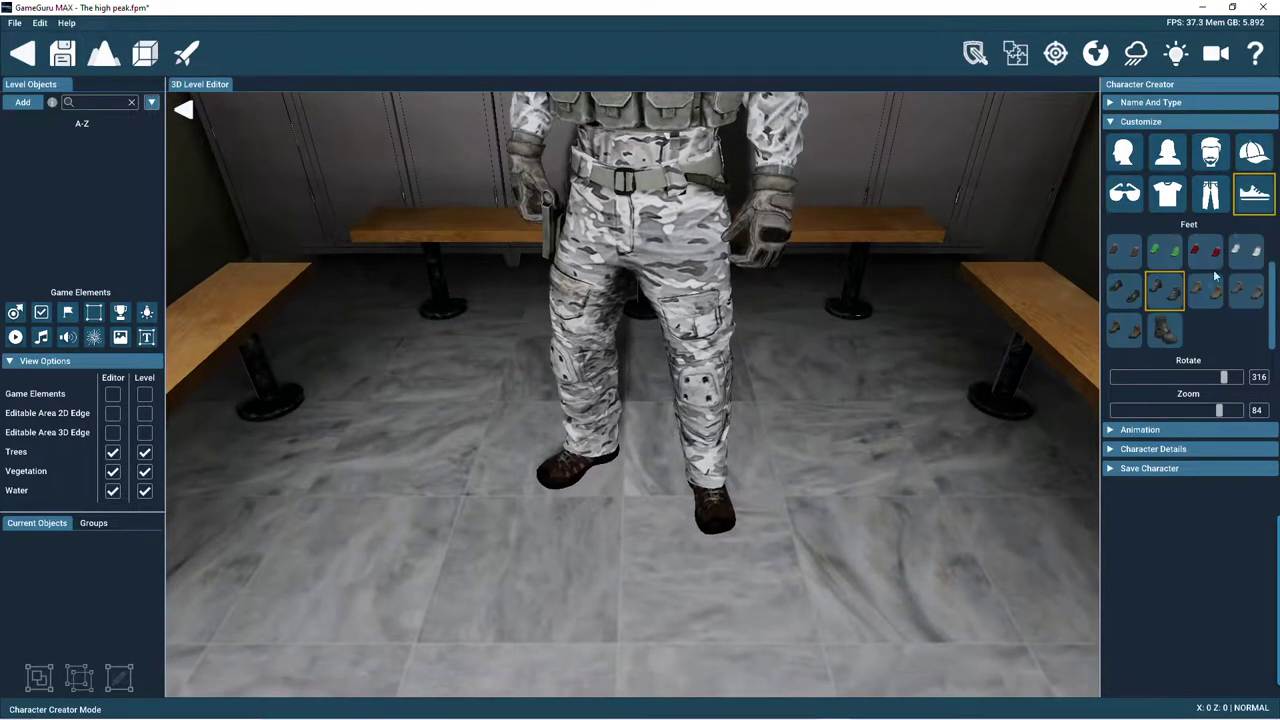
left_click(1126, 332)
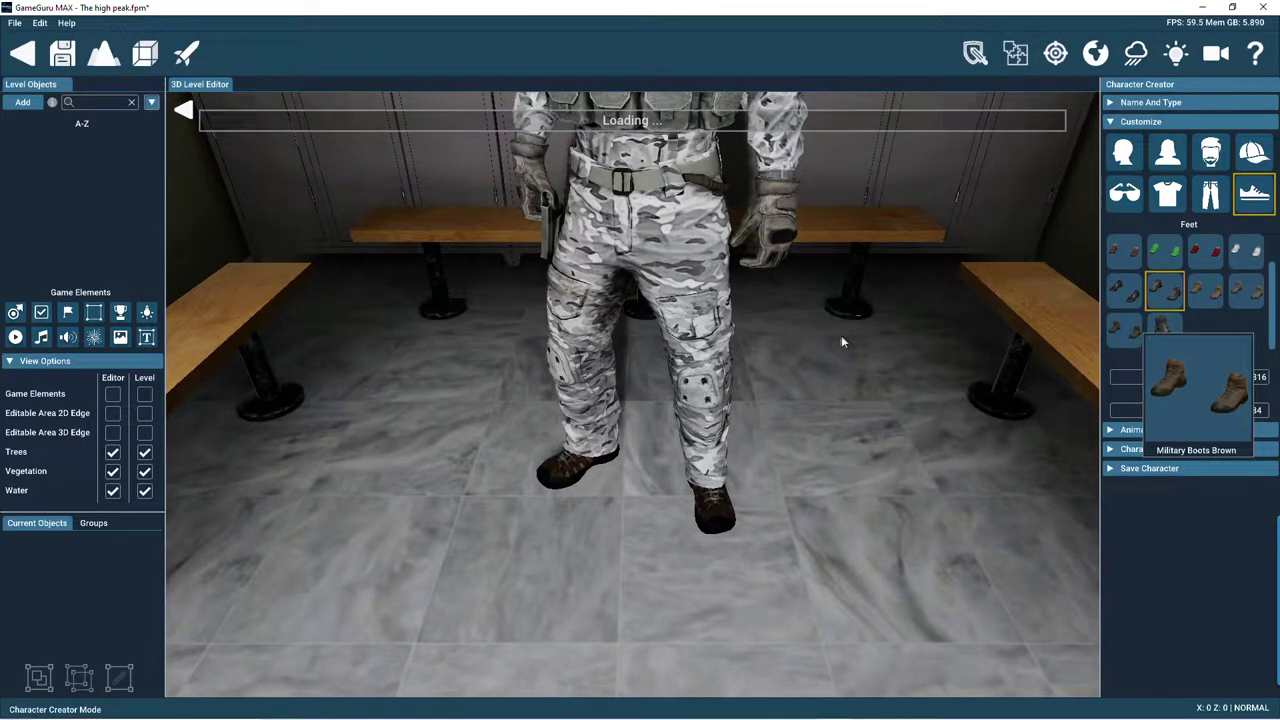
left_click(1122, 160)
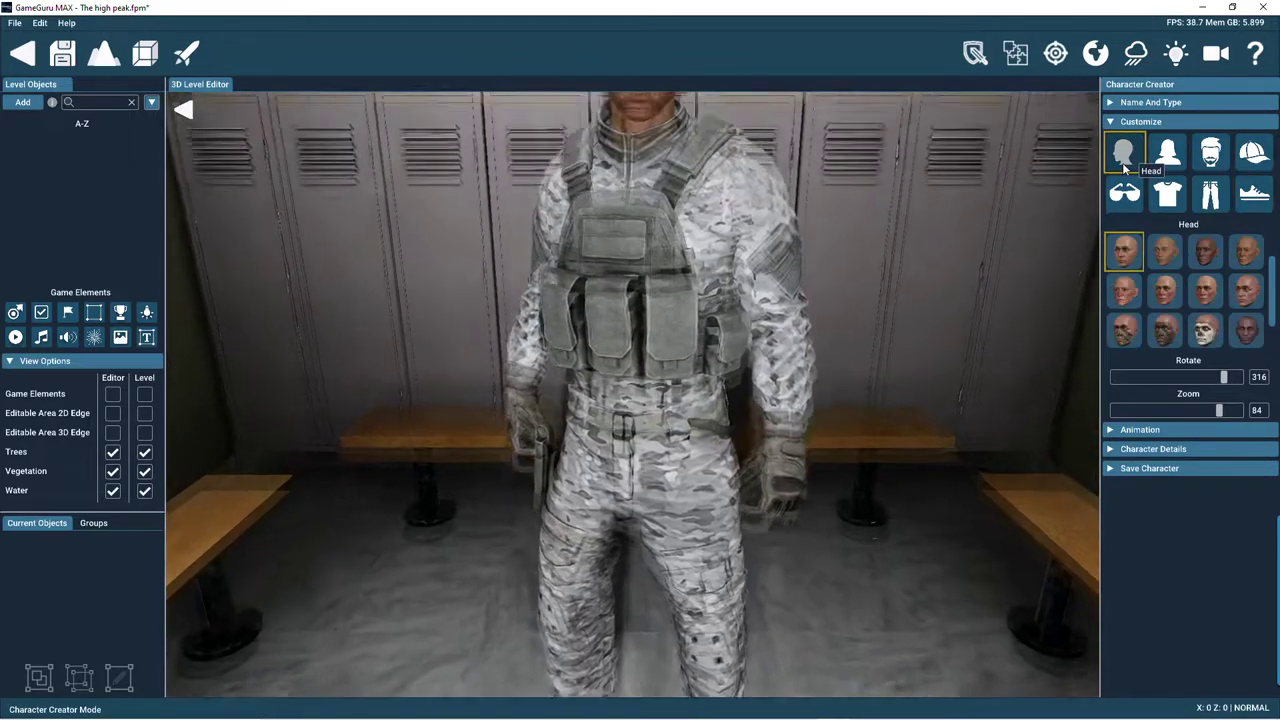
scroll(884, 331, "down", 5)
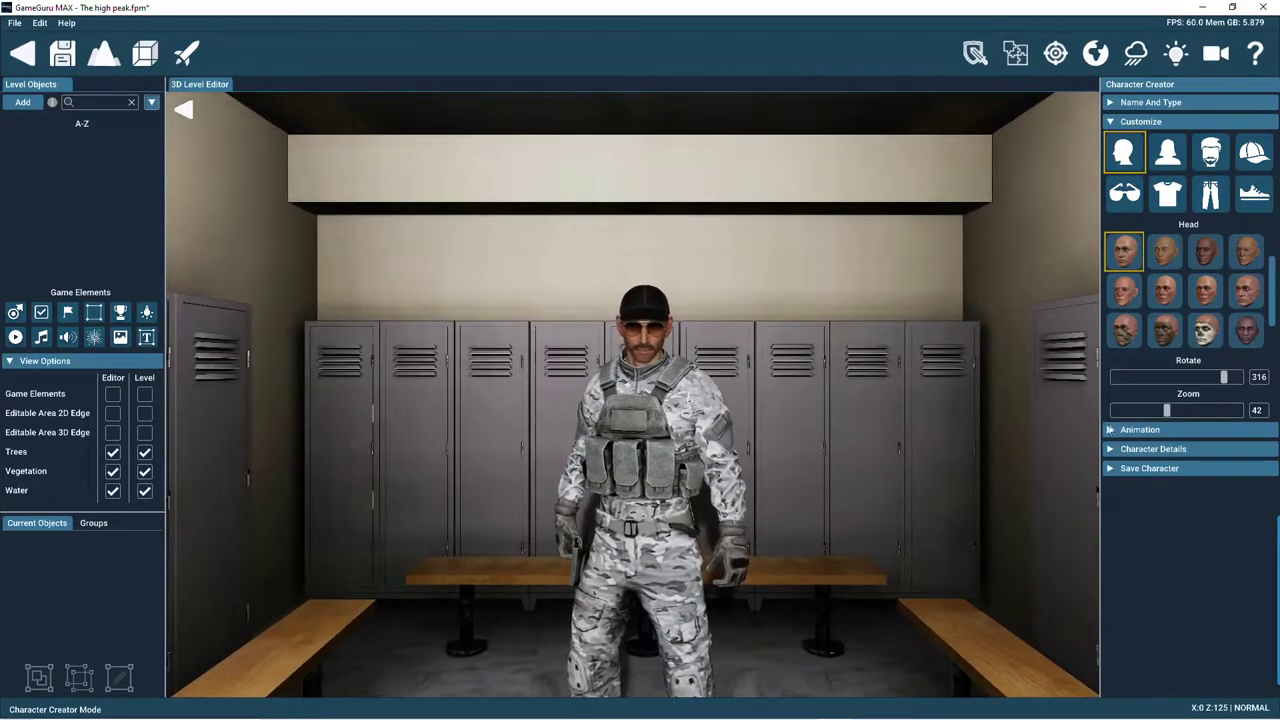
Step: Preview the Walk_Loop, Fall_Loop and Fall_Stop animations on the soldier with the bones shown
left_click(1111, 429)
left_click(1141, 186)
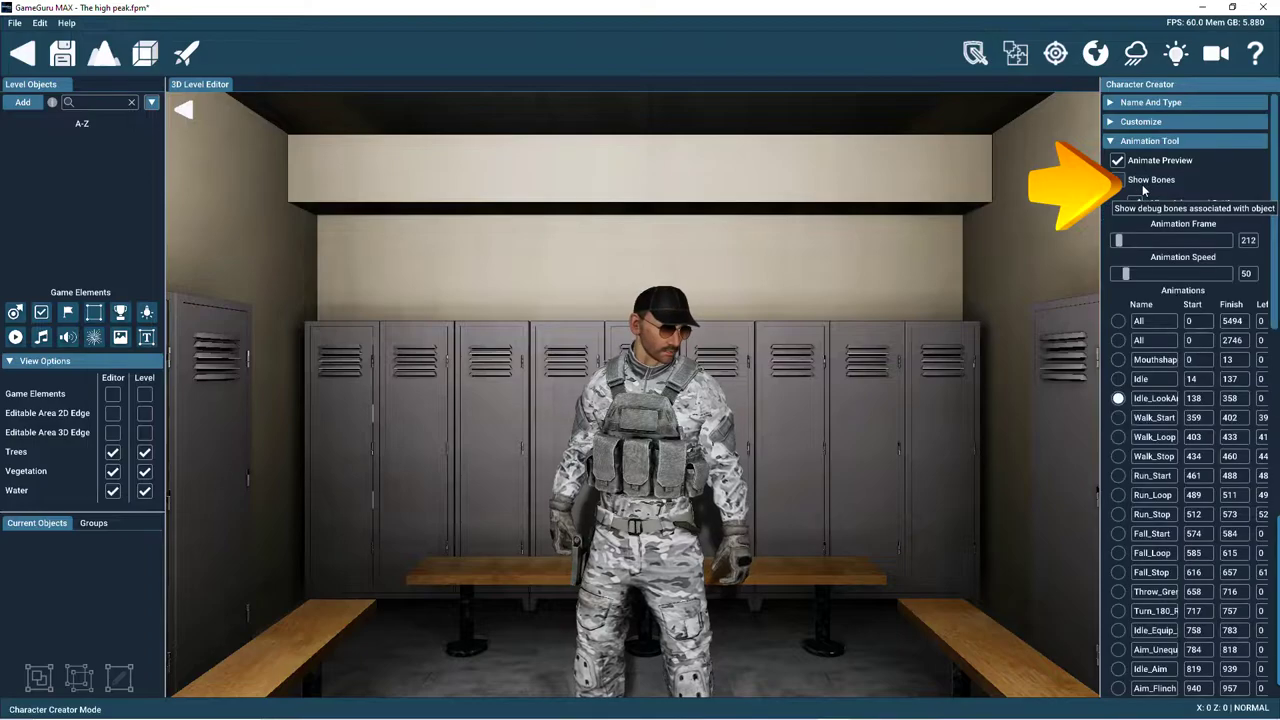
left_click(1118, 439)
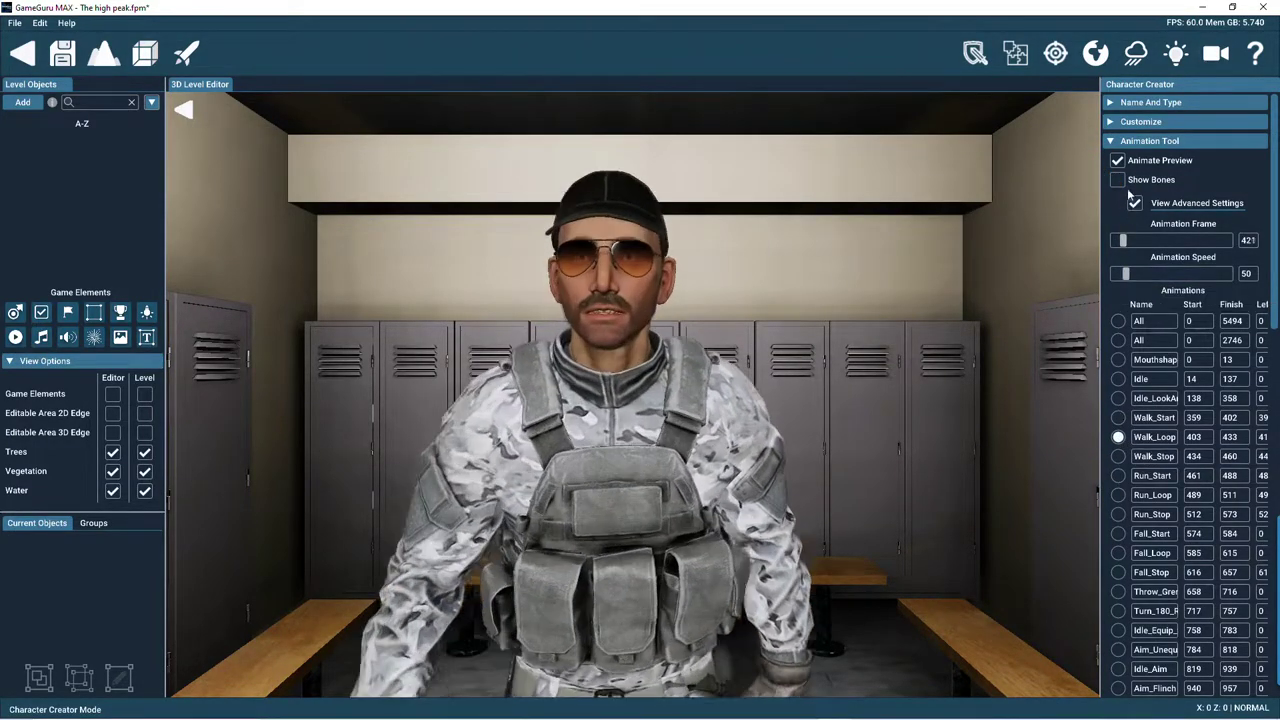
left_click(1118, 180)
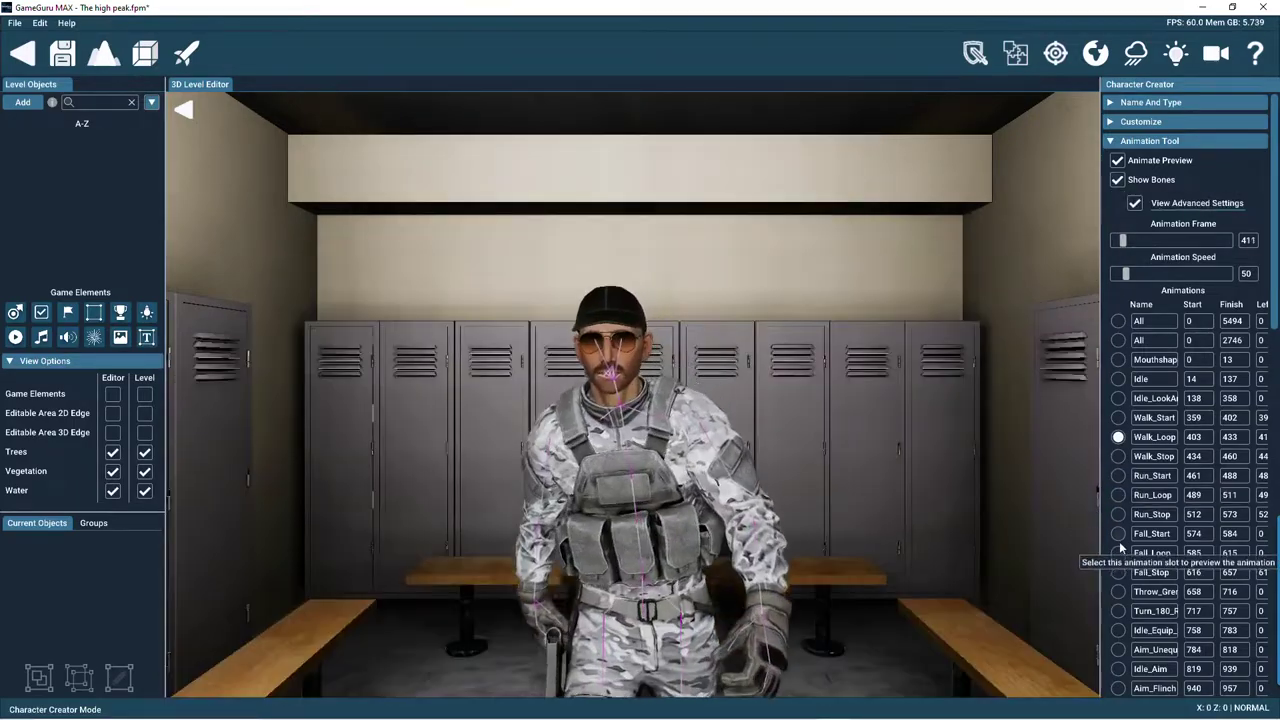
left_click(1117, 553)
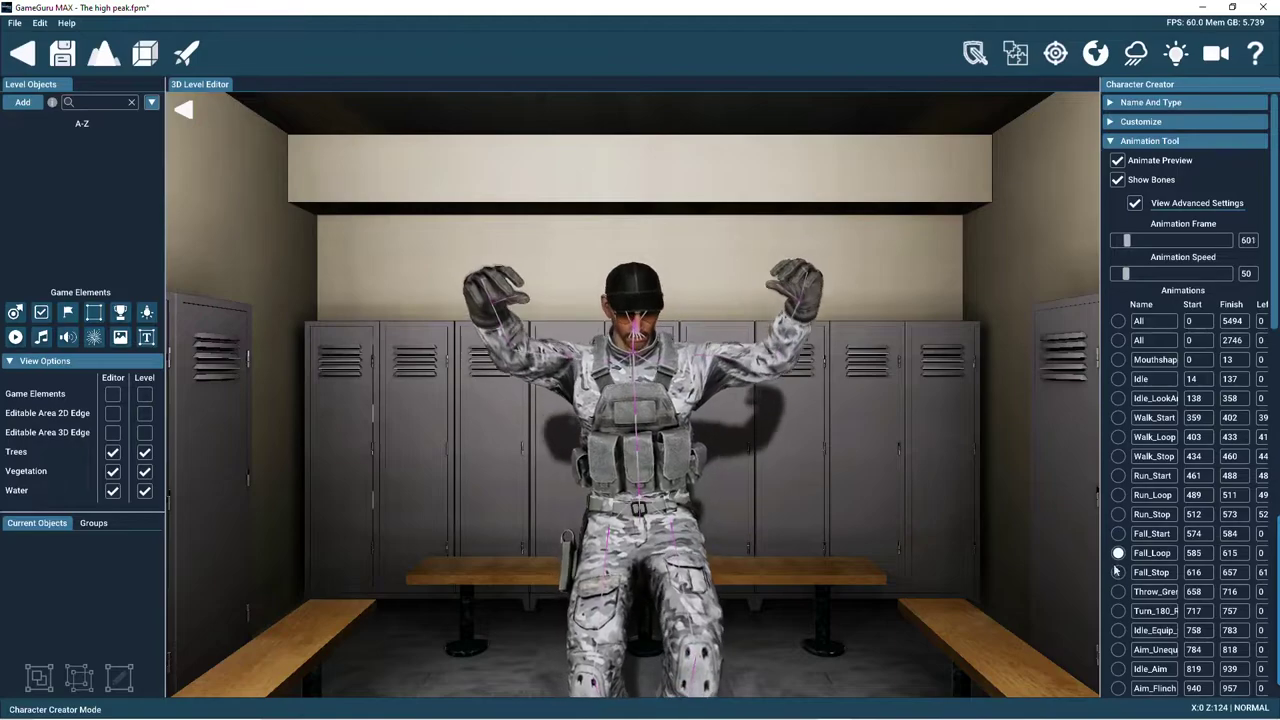
left_click(1118, 572)
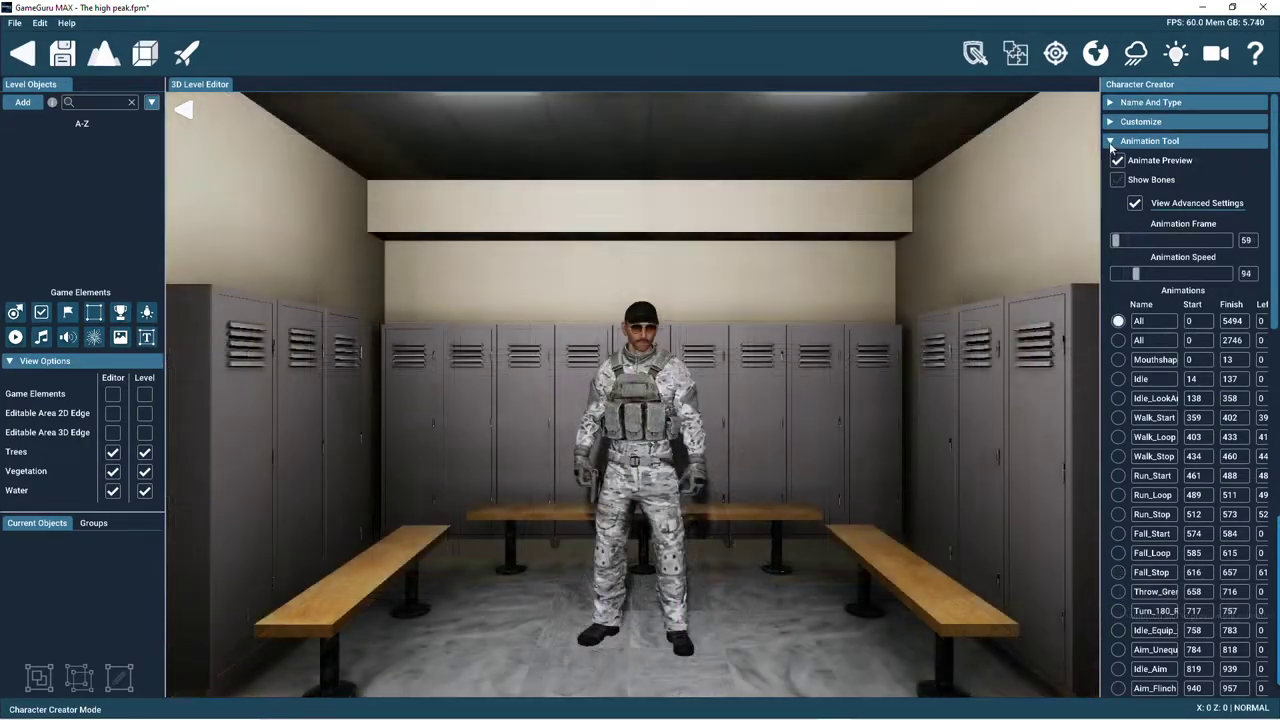
Step: Arm the soldier with the Snubnose Revolver that the player can take, and set its taken ammo to 21
left_click(1111, 143)
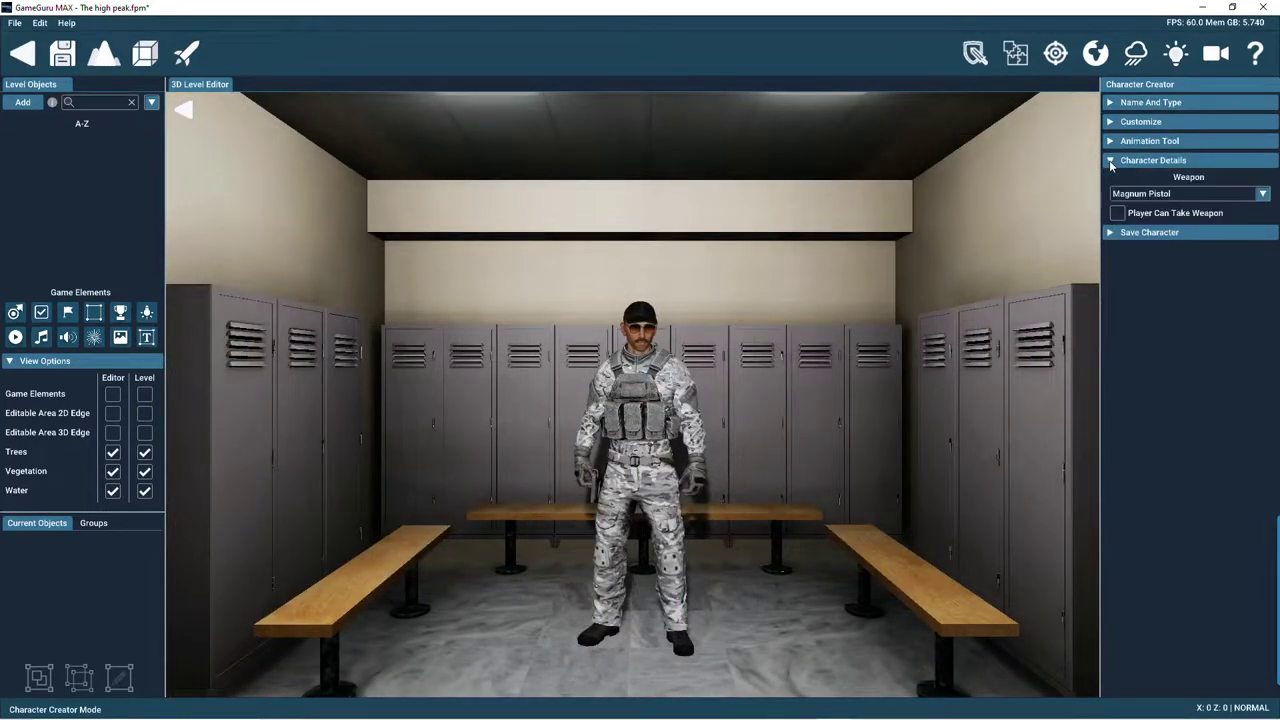
left_click(1154, 193)
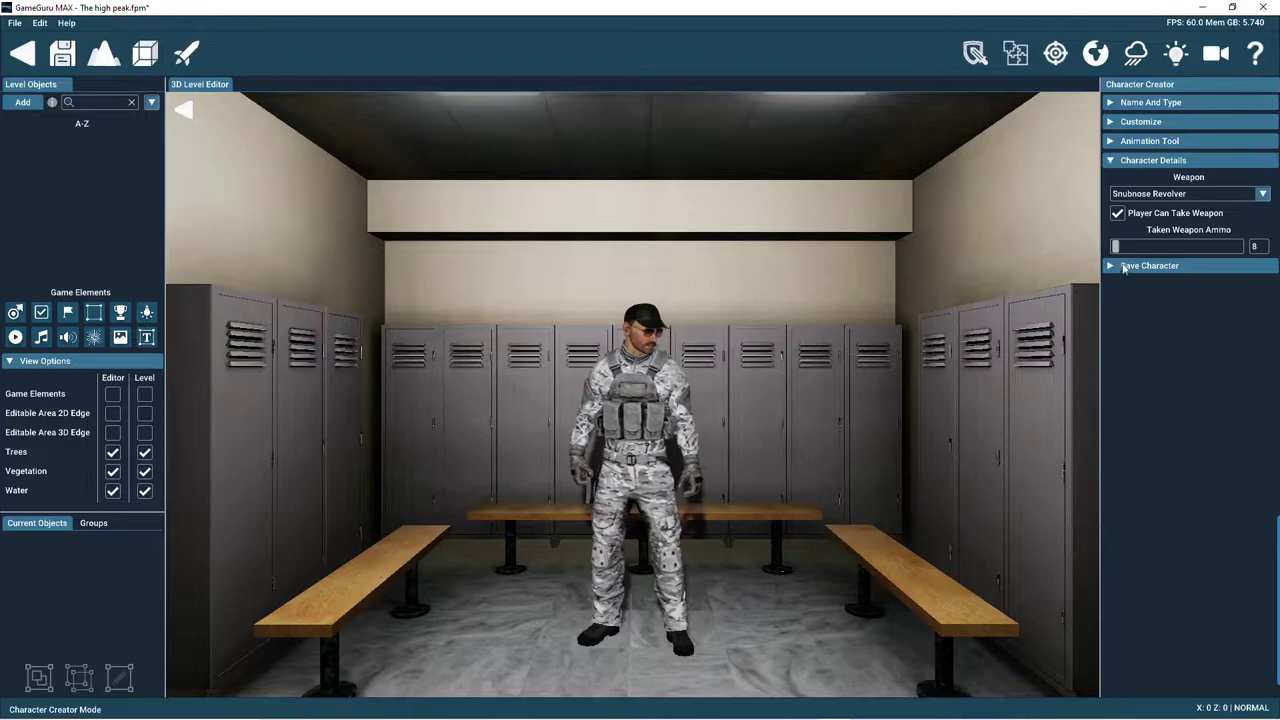
left_click(1123, 249)
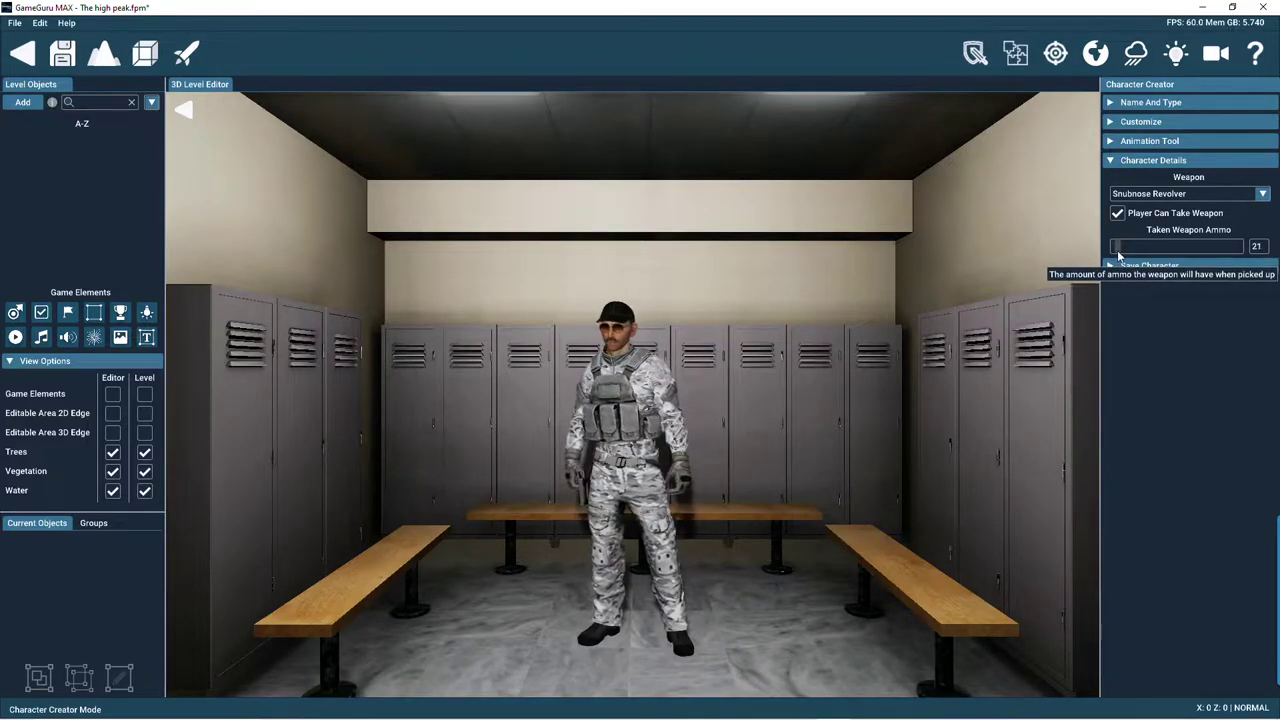
Step: Save the soldier and frame his head and torso against a dark backdrop for the library thumbnail
left_click(1109, 267)
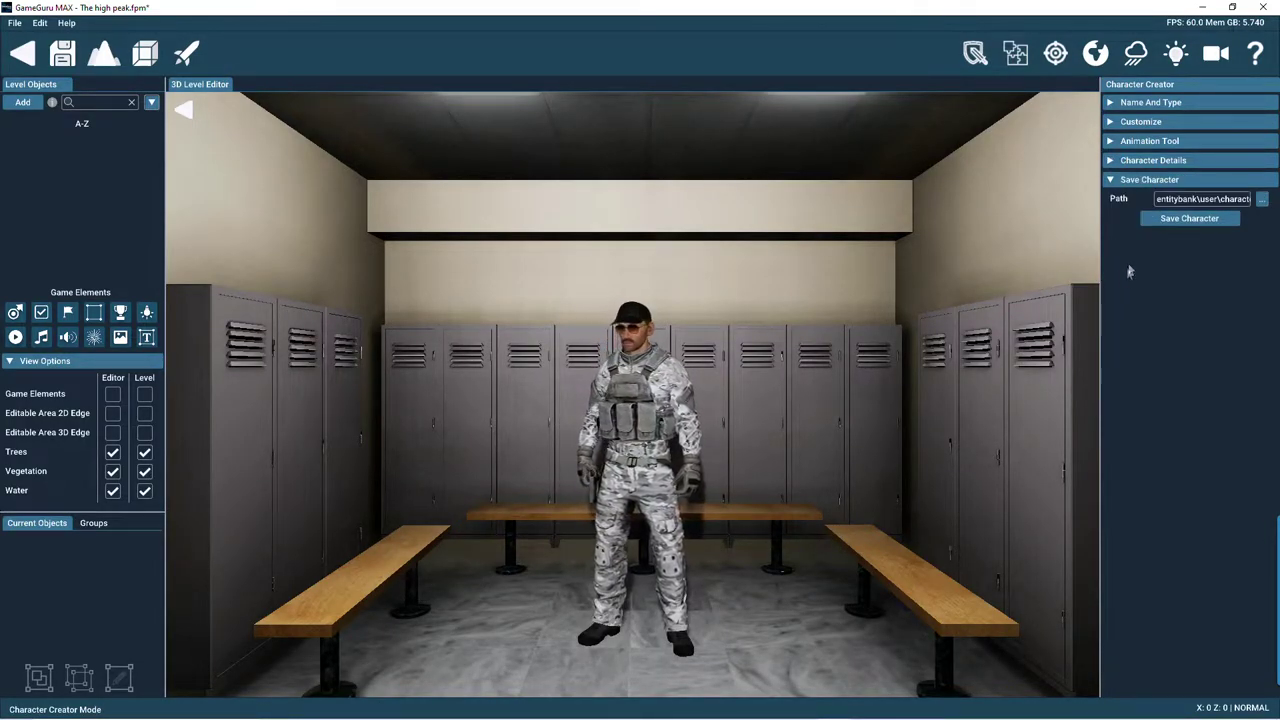
left_click(1189, 218)
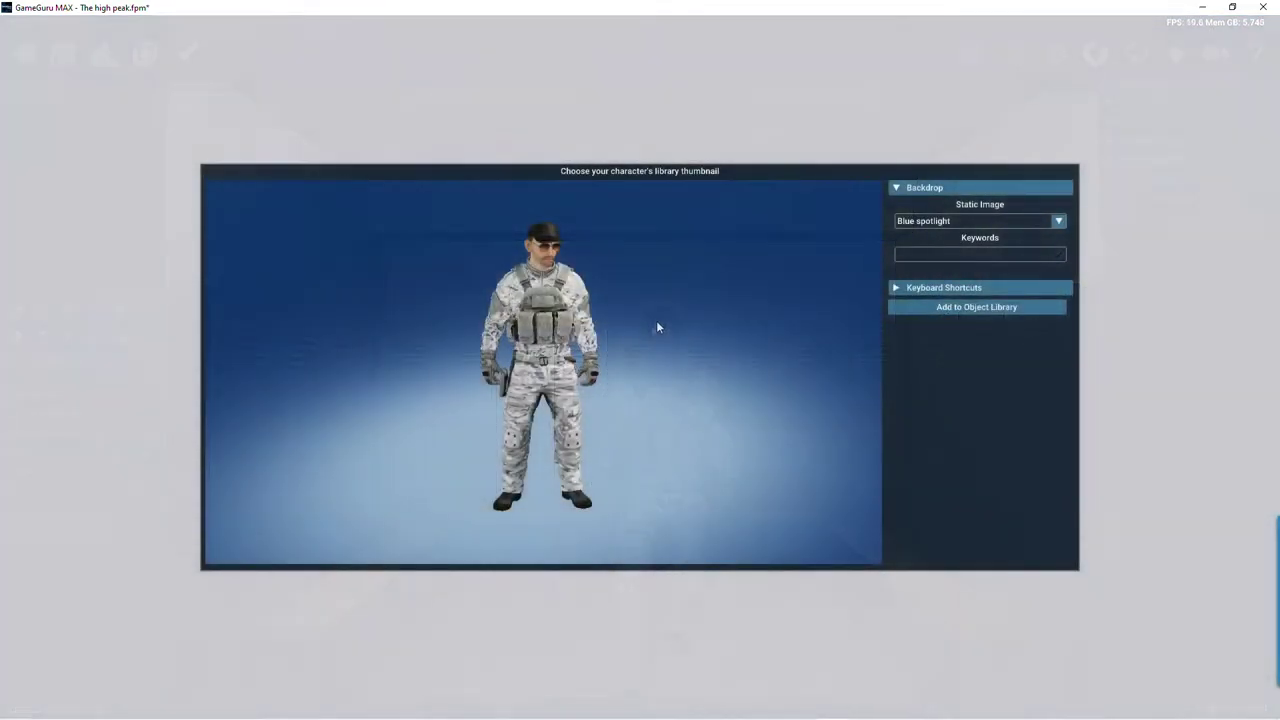
scroll(625, 342, "up", 3)
scroll(625, 332, "up", 2)
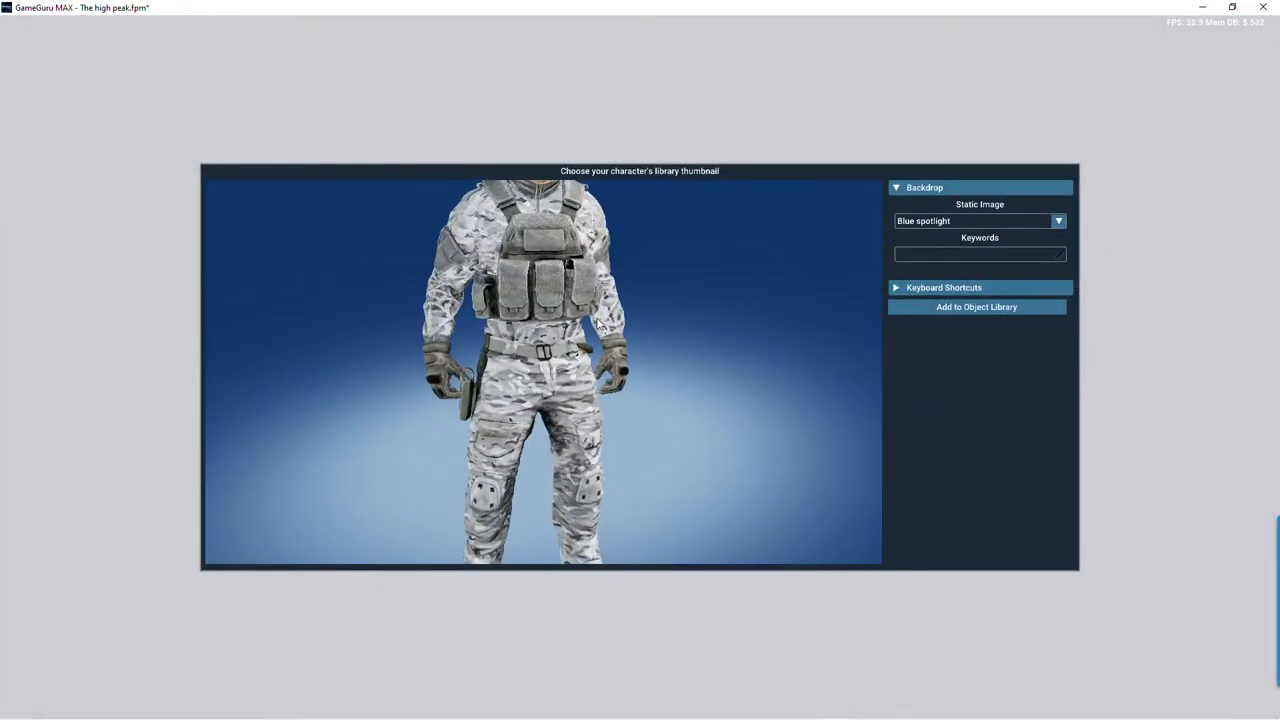
middle_click_drag(625, 332, 606, 401)
left_click_drag(606, 402, 580, 390)
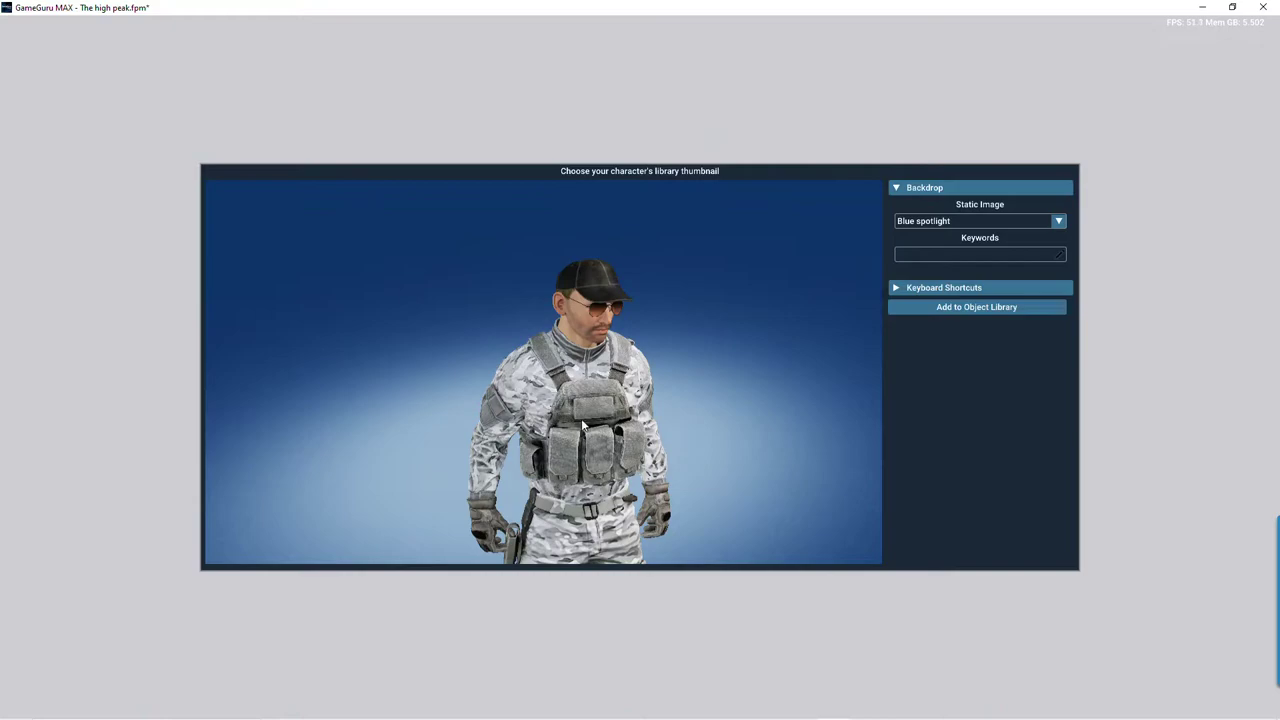
scroll(590, 426, "up", 5)
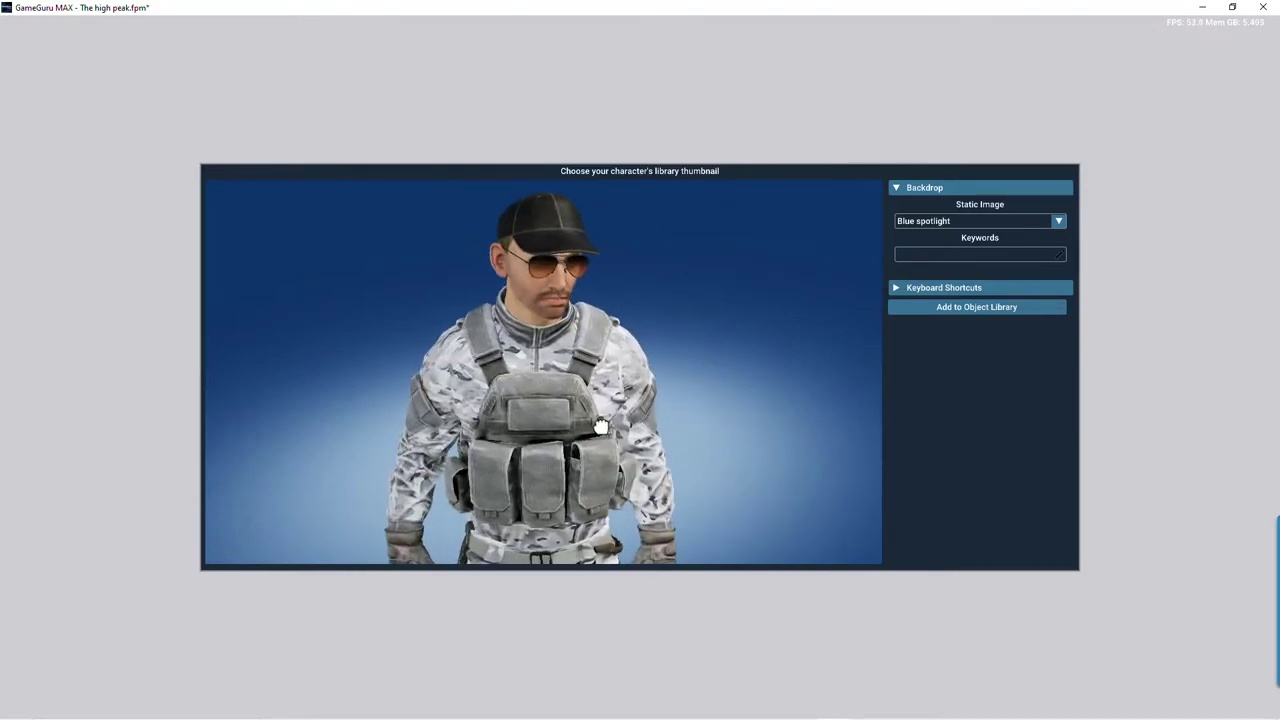
left_click_drag(599, 426, 611, 432)
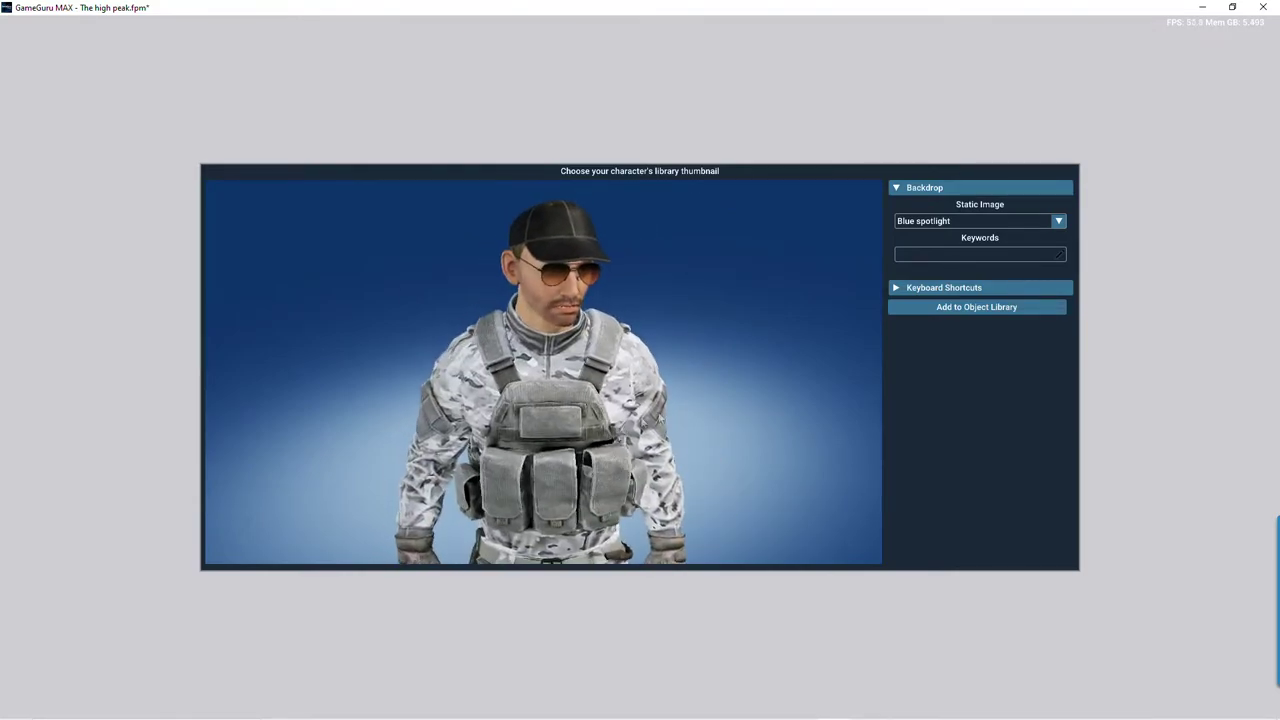
left_click(937, 220)
left_click(695, 361)
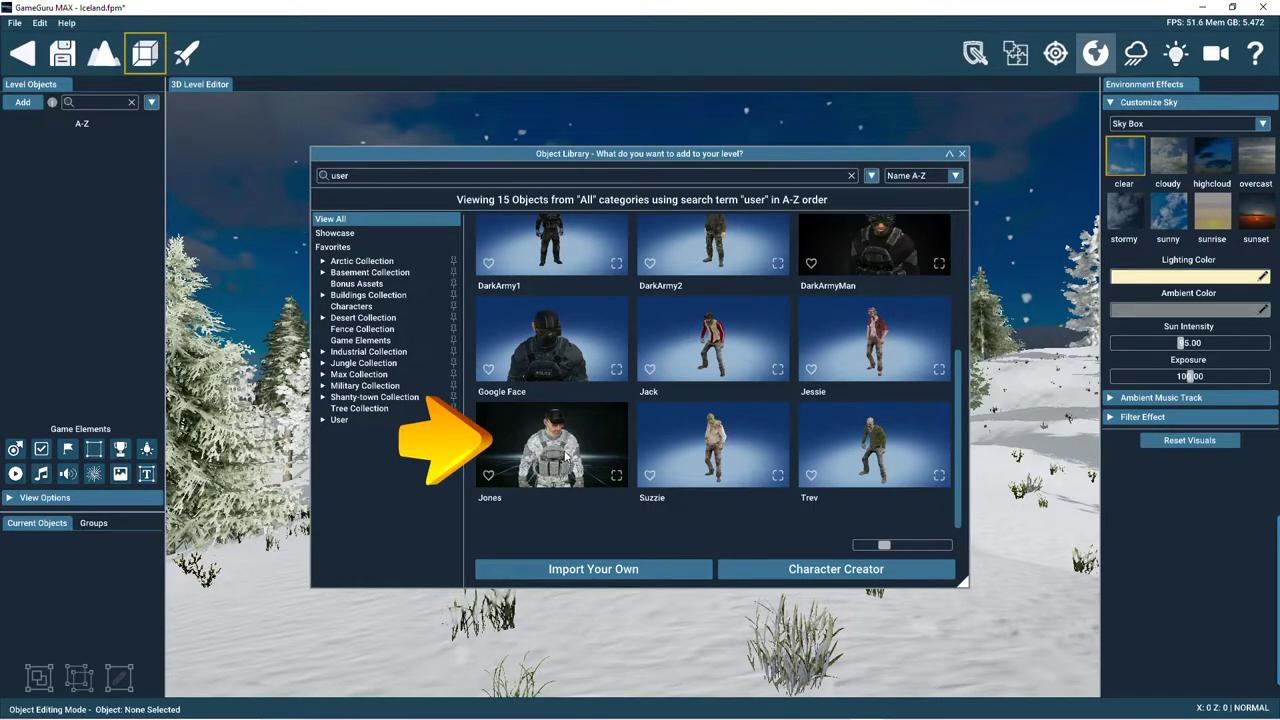
Step: Add the saved white-camouflage soldier from the object library and place him in the snowy level
left_click(566, 457)
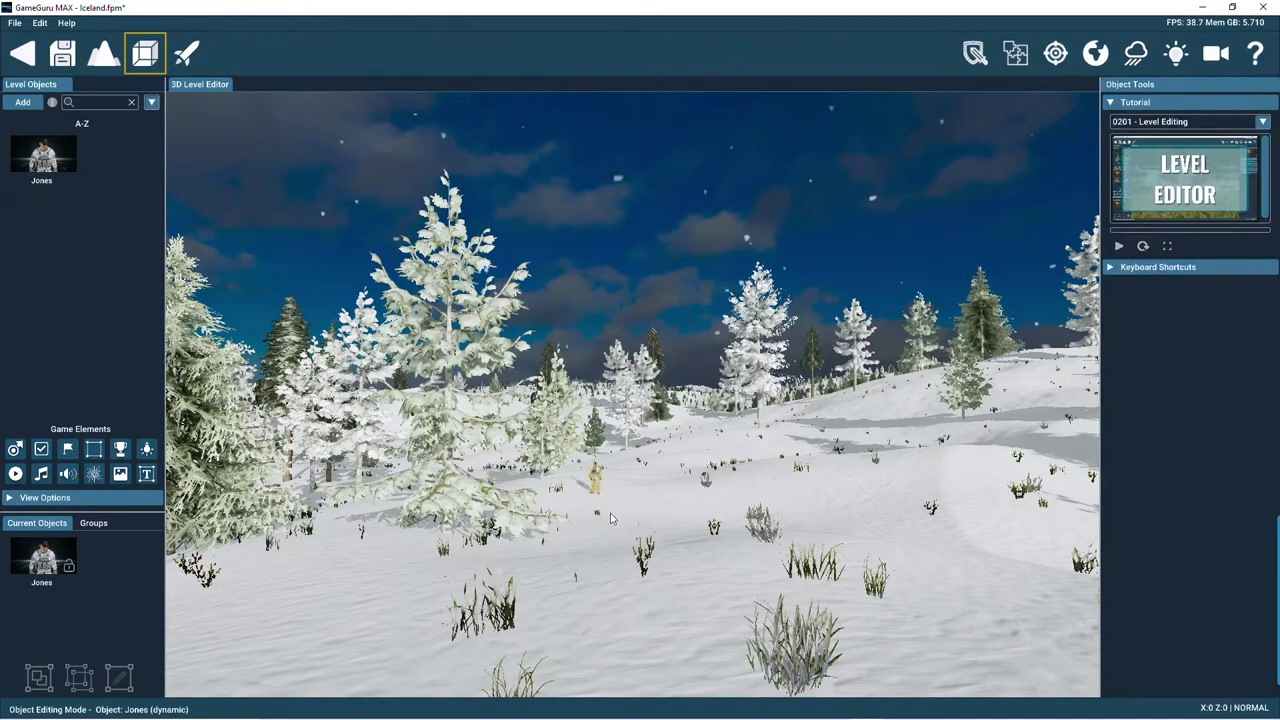
left_click(704, 647)
right_click_drag(704, 647, 732, 618)
key("w")
key("w")
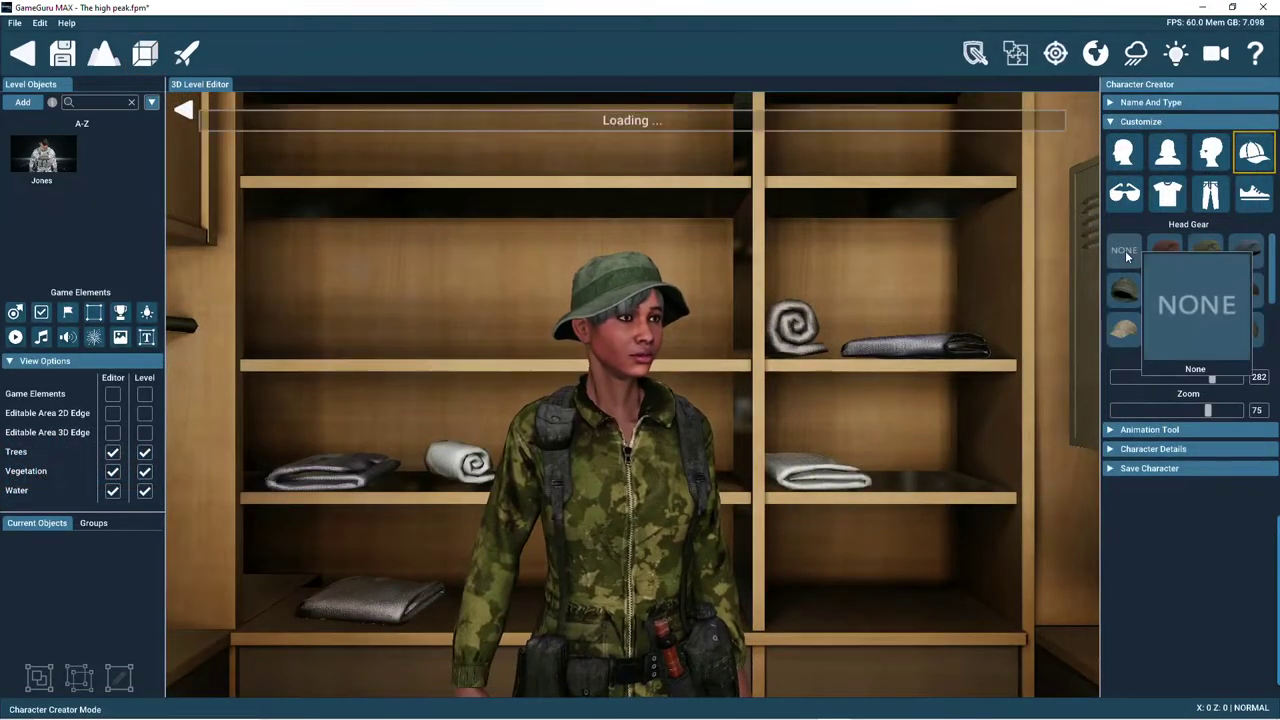
Step: Give the female character a different hairstyle and the Bucket Hat Green as head gear
left_click(1125, 250)
left_click(1167, 152)
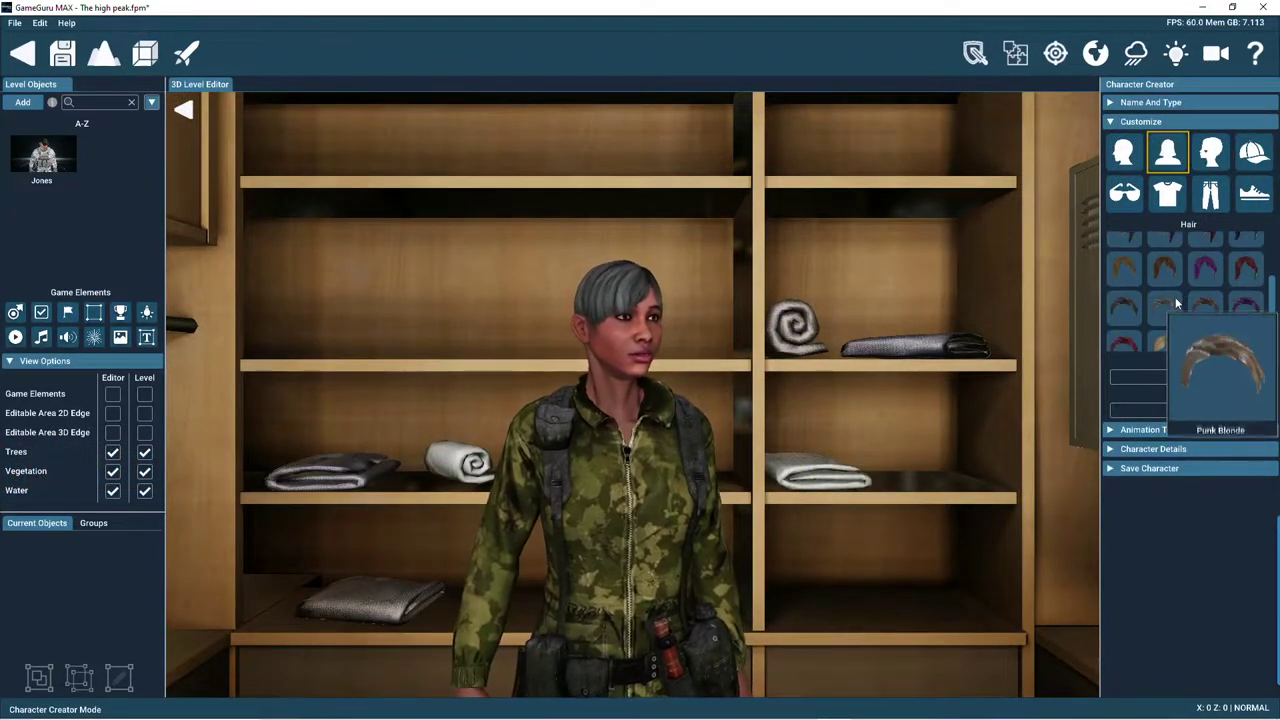
left_click(1164, 268)
left_click(1253, 152)
left_click(1166, 292)
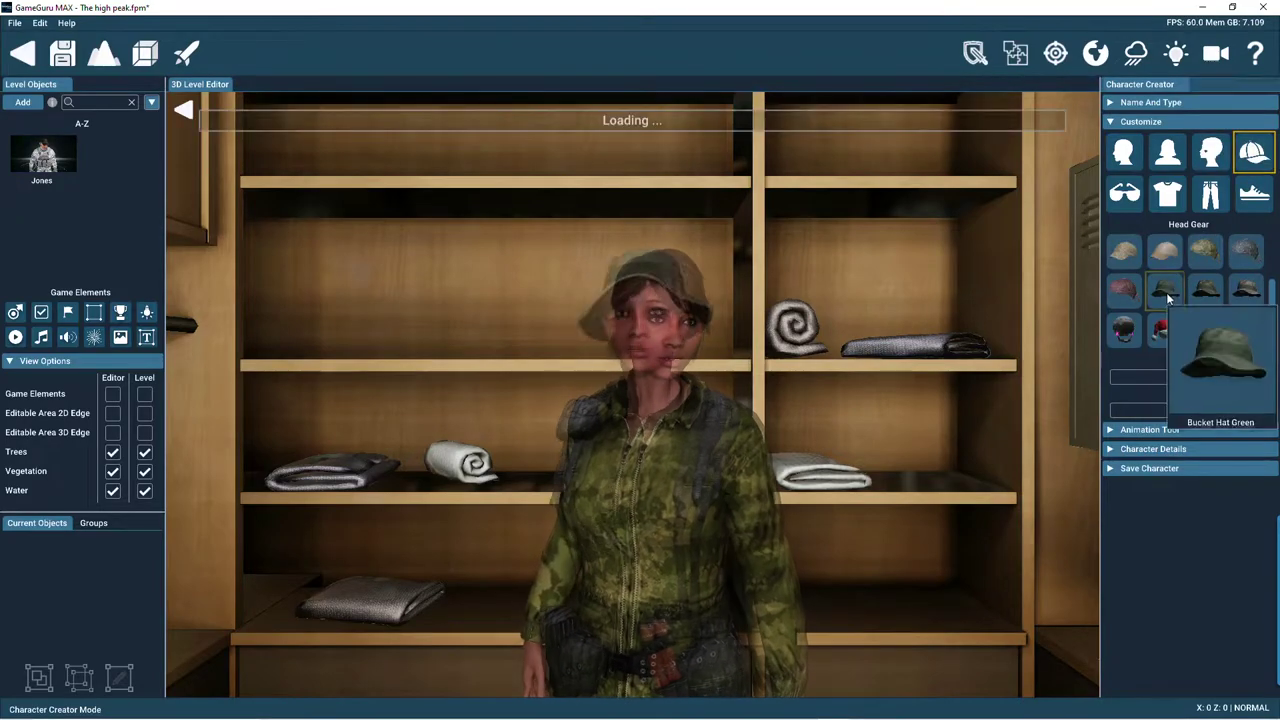
Step: Try several glasses on the female character, including the Sport Sunglasses Black
left_click(1124, 193)
left_click(1204, 251)
left_click(1246, 258)
left_click(1131, 295)
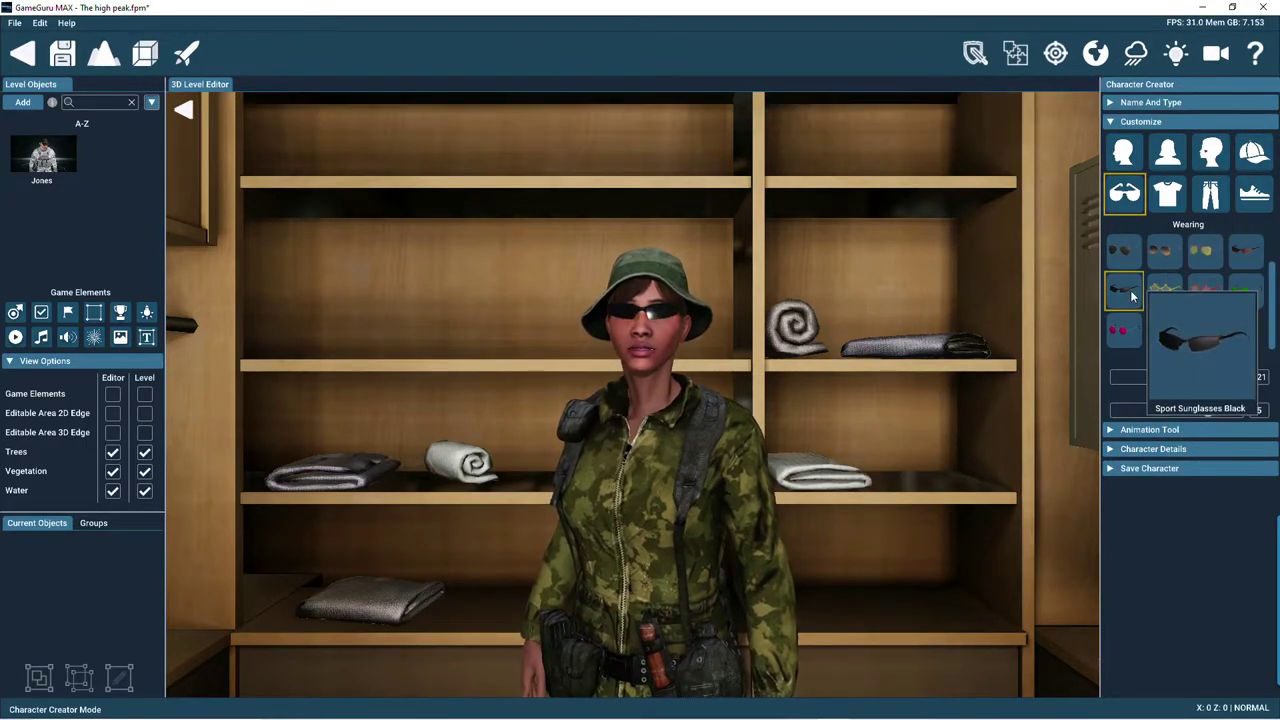
Step: Dress the female character in the Brown Leather Jacket, brown camouflage trousers and Boots Tan
left_click(1167, 193)
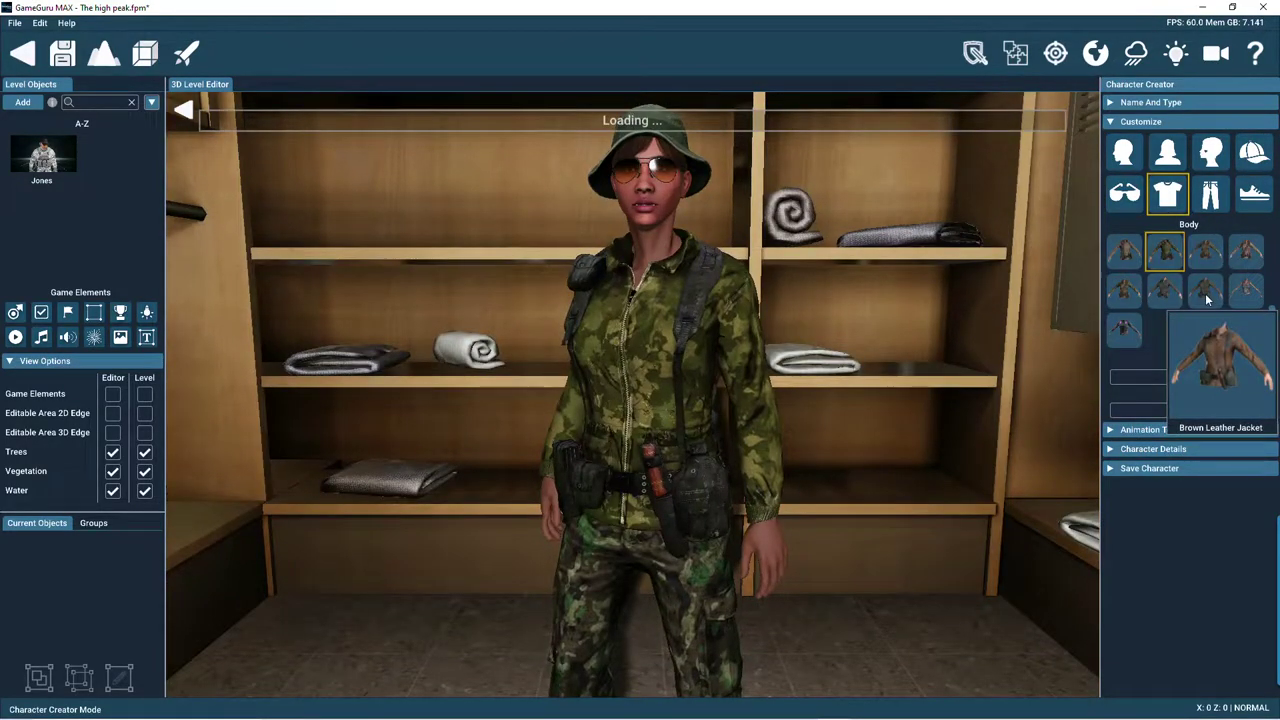
left_click(1210, 193)
left_click(1133, 326)
left_click(1253, 195)
left_click(1206, 251)
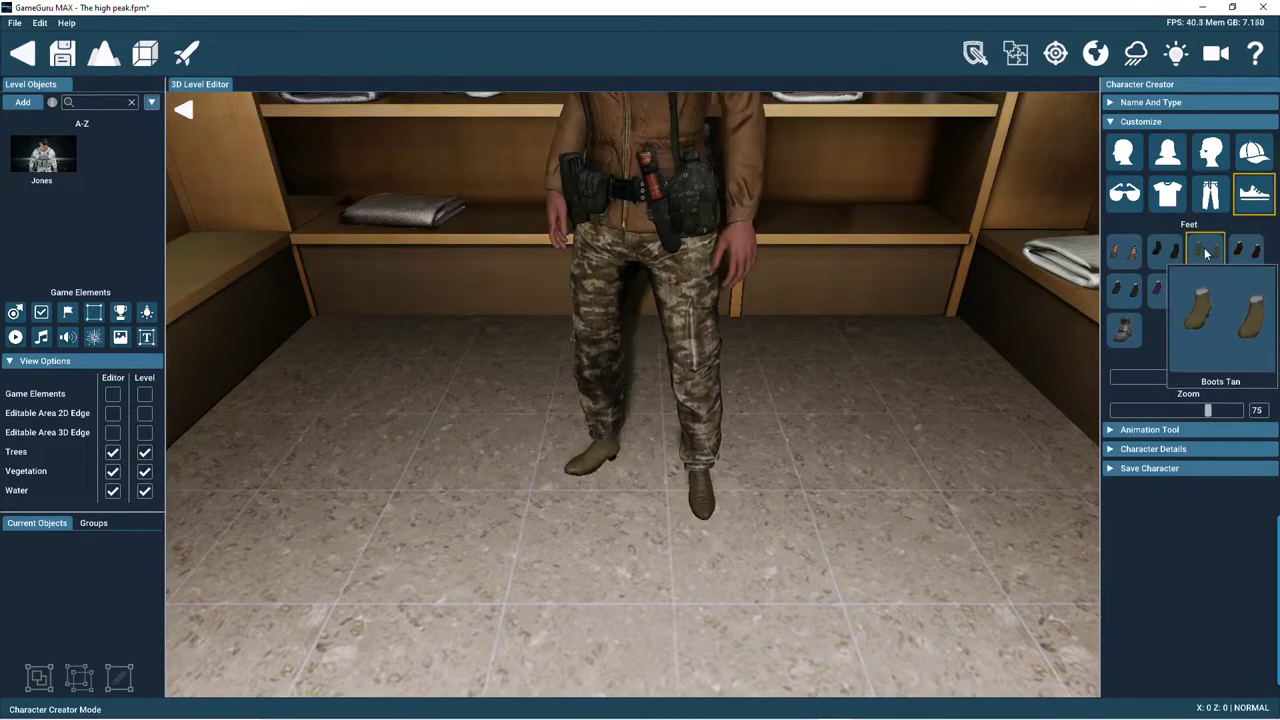
Step: Give the male zombie a different head and a black beard
left_click(1130, 164)
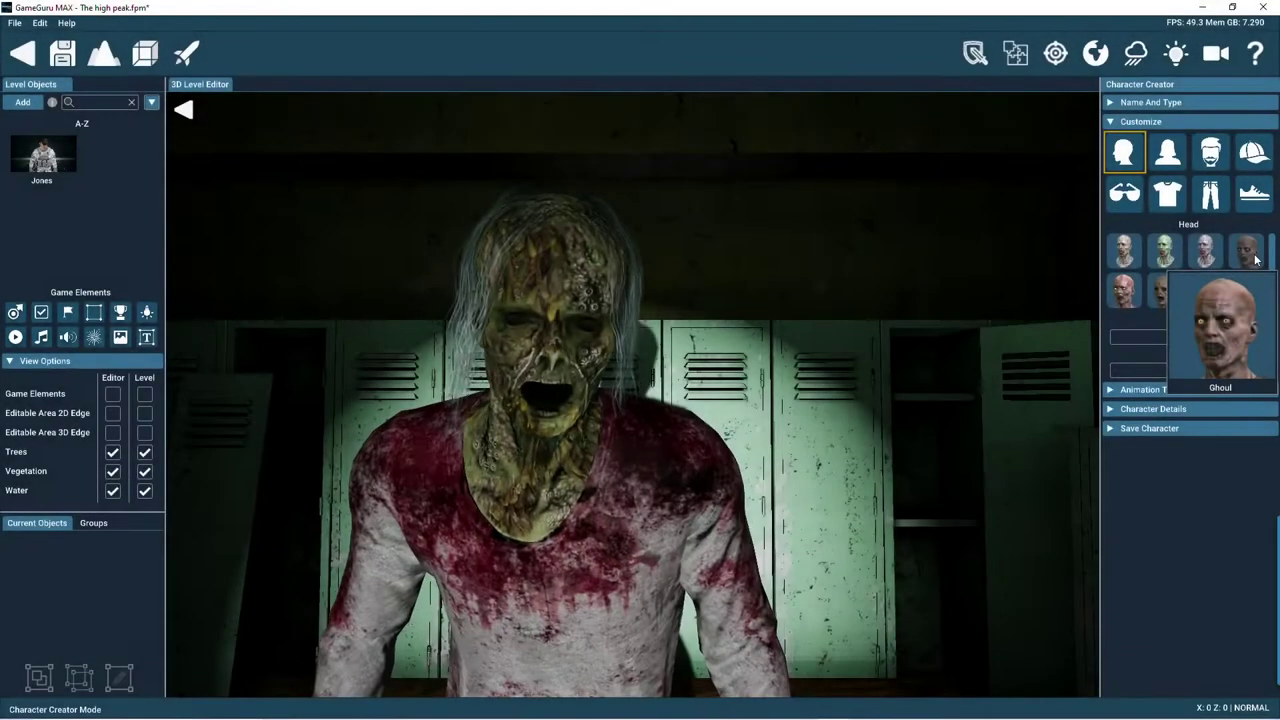
mouse_move(1202, 258)
left_click(1165, 289)
left_click(1210, 152)
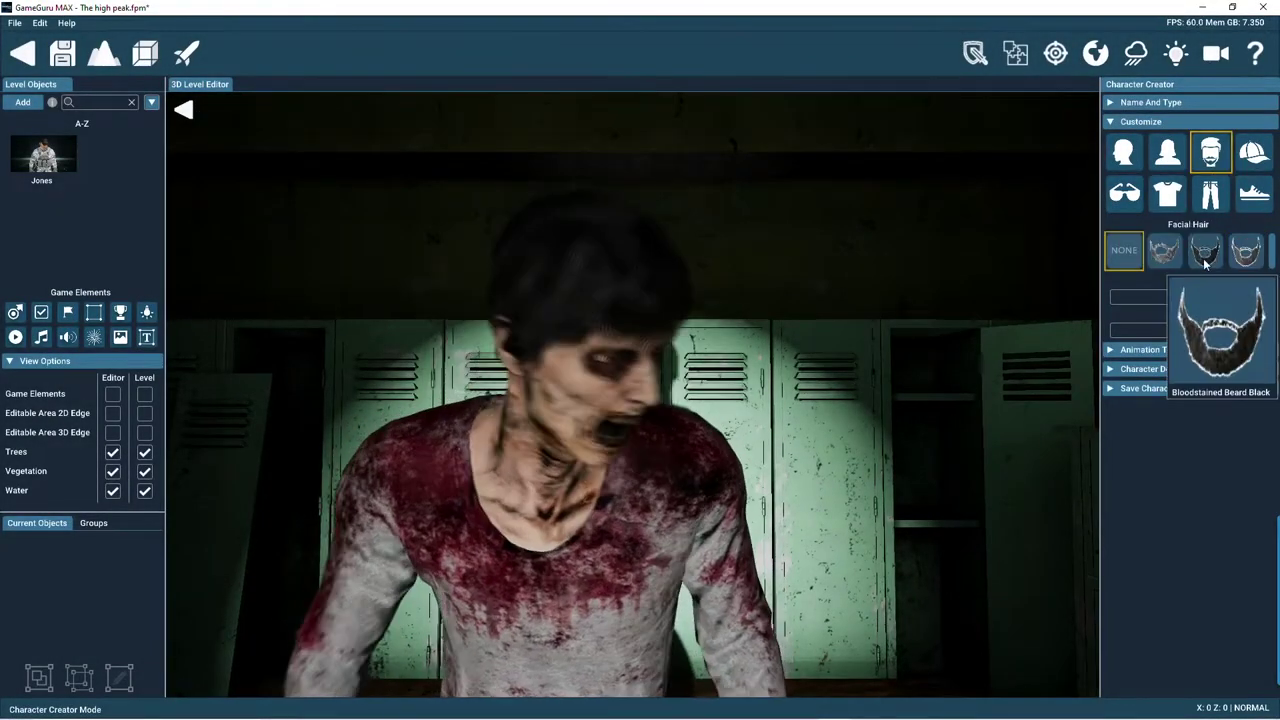
left_click(1165, 250)
Step: Put the dirty yellow cap and dark-rimmed glasses on the male zombie
left_click(1253, 152)
left_click(1165, 289)
left_click(1124, 193)
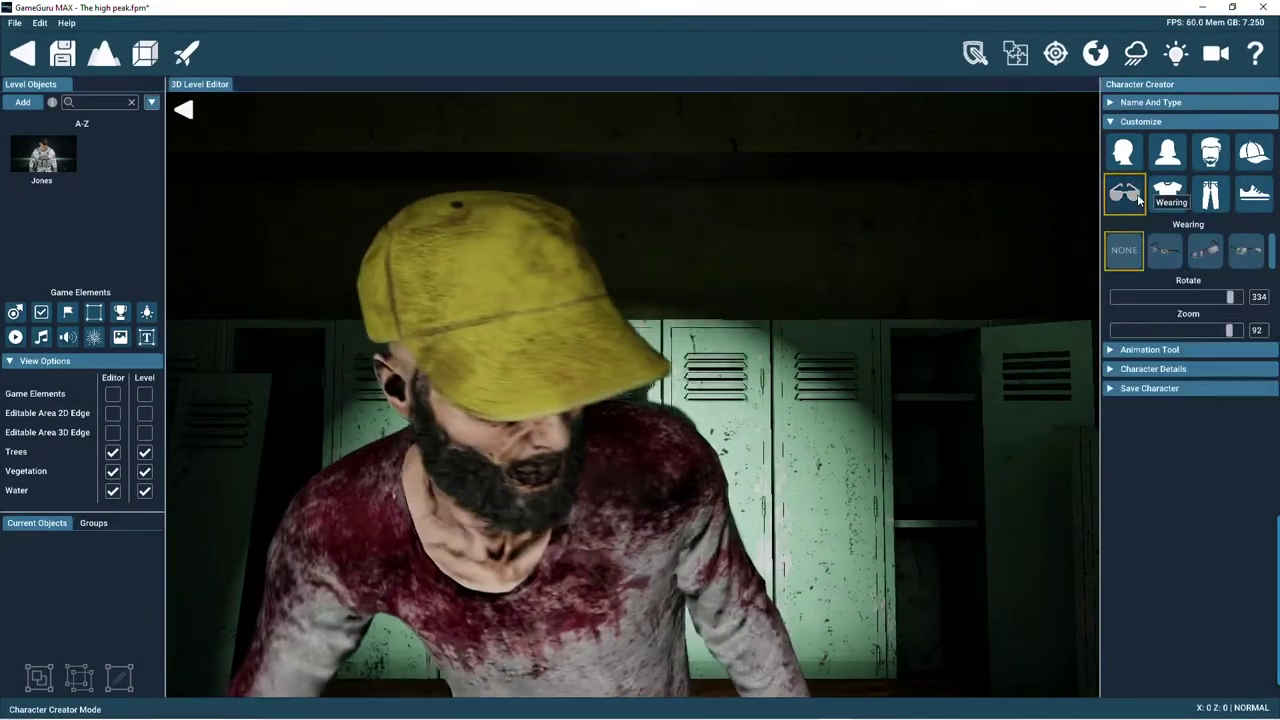
left_click(1165, 250)
Step: Dress the male zombie in the cream and red long-sleeved top and red trousers
left_click(1167, 193)
mouse_move(1190, 258)
left_click(1205, 293)
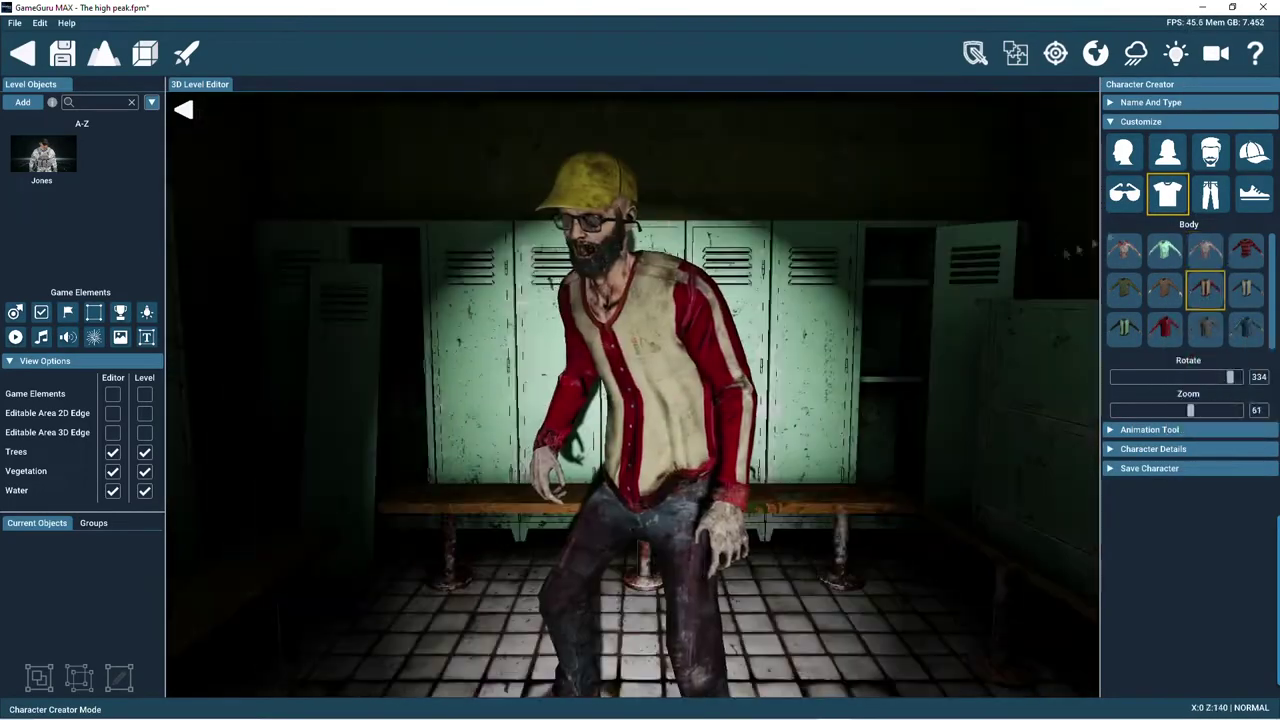
left_click(1210, 193)
left_click(1245, 289)
left_click(1253, 193)
Step: Replace the male zombie's yellow cap with the brown wide-brimmed hat
left_click(1123, 152)
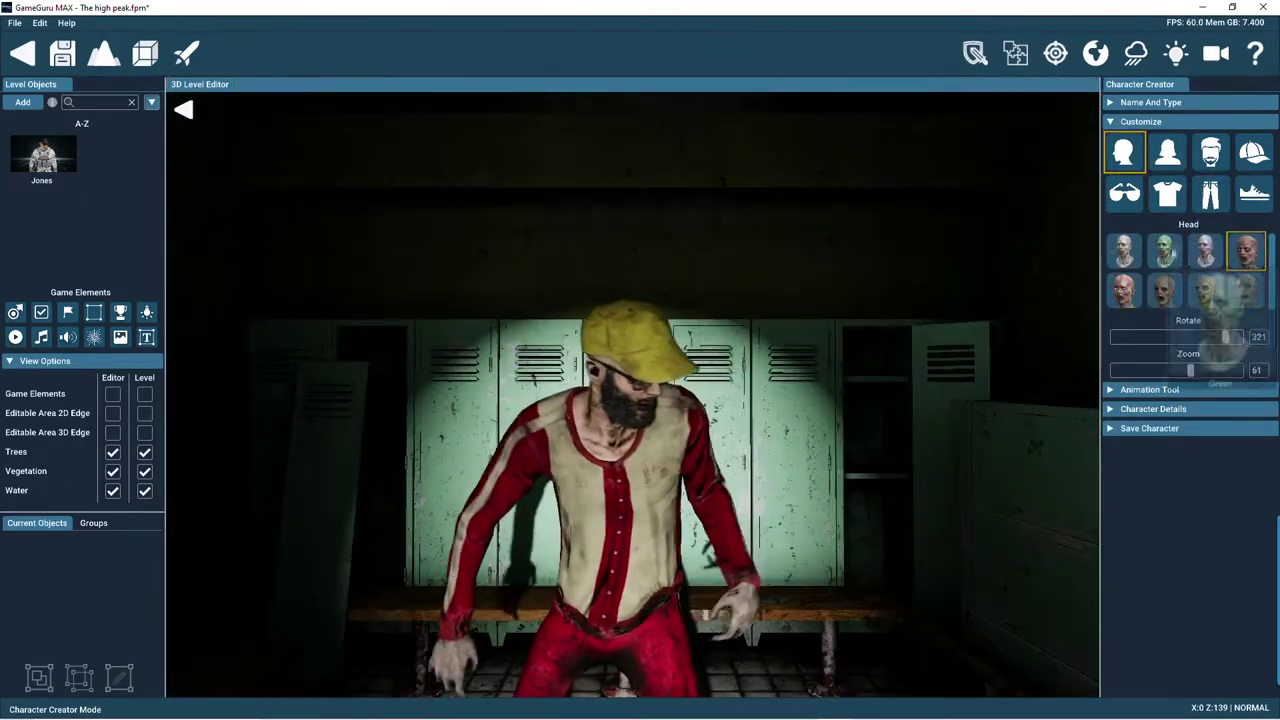
left_click(1253, 152)
left_click(1165, 330)
Step: Change the character type to Zombie Female and return to the customization options
left_click(1150, 102)
left_click(1180, 148)
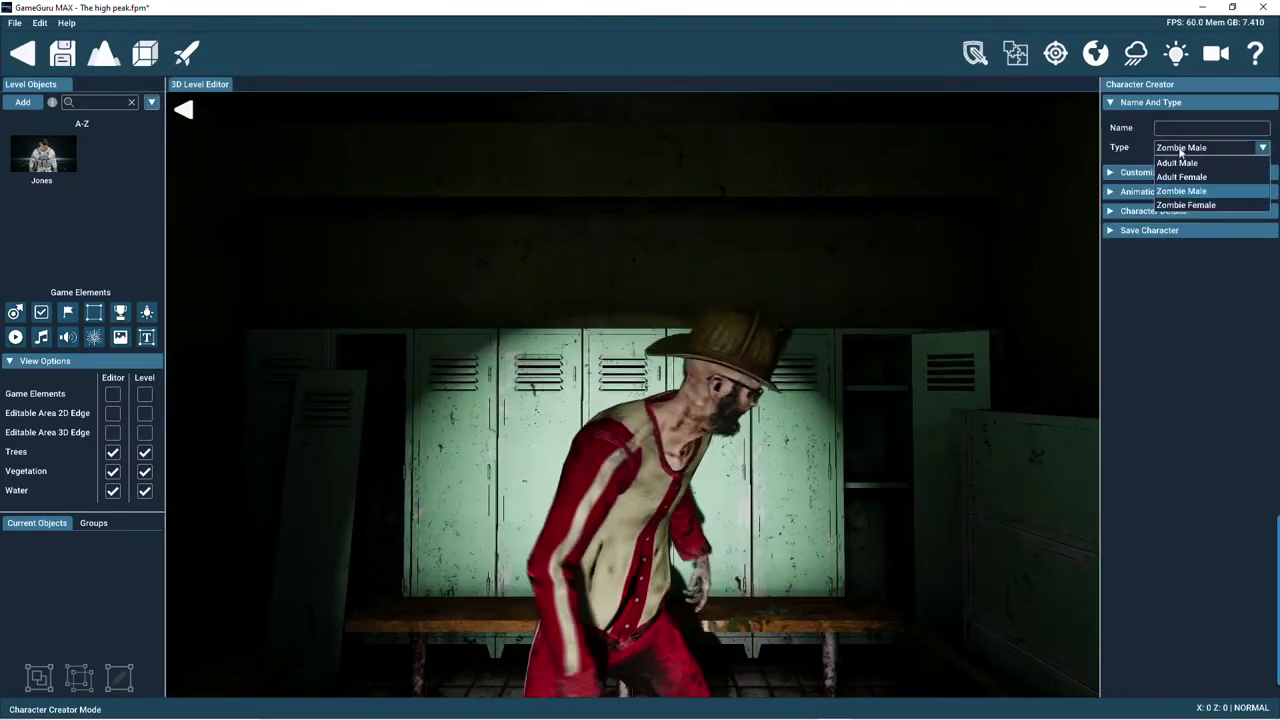
left_click(1185, 205)
left_click(1140, 172)
Step: Give the female zombie the black-eyed head and the white sailor hat with blue stripes
left_click(1124, 152)
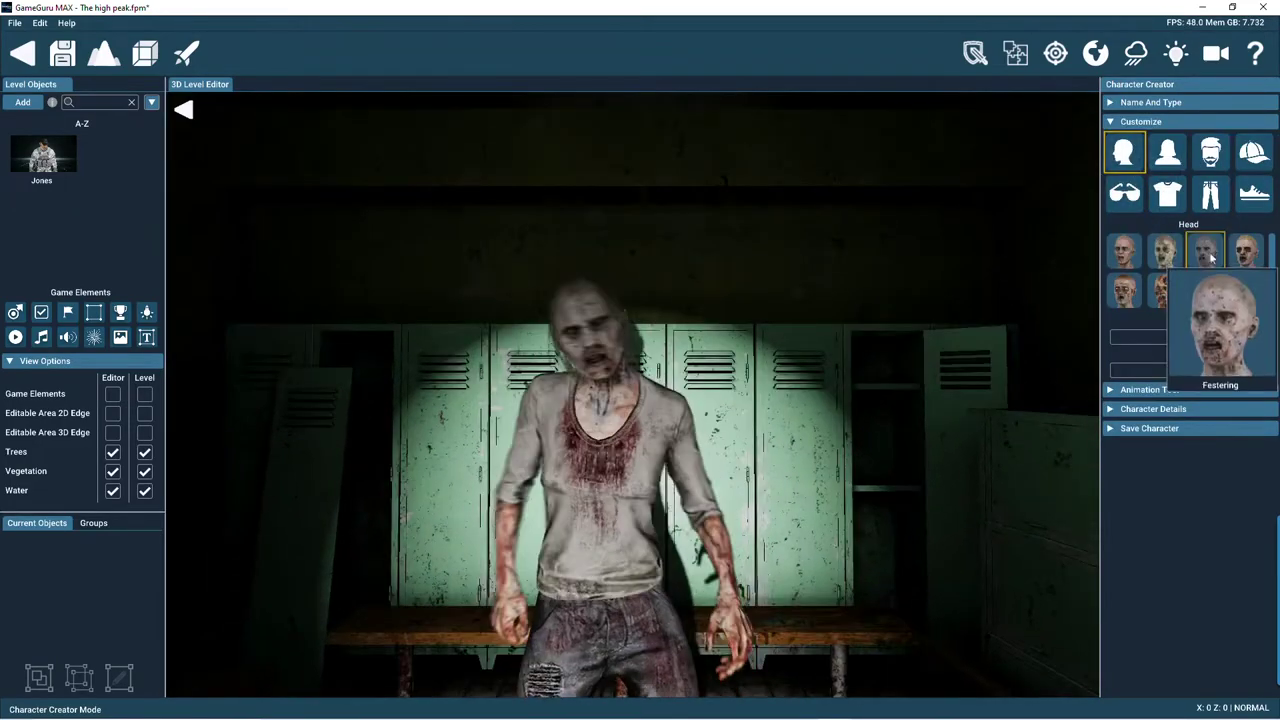
left_click(1245, 251)
left_click(1253, 152)
left_click(1208, 251)
Step: Put dark-rimmed glasses on the female zombie and dress her body in the Hoodie White
left_click(1124, 193)
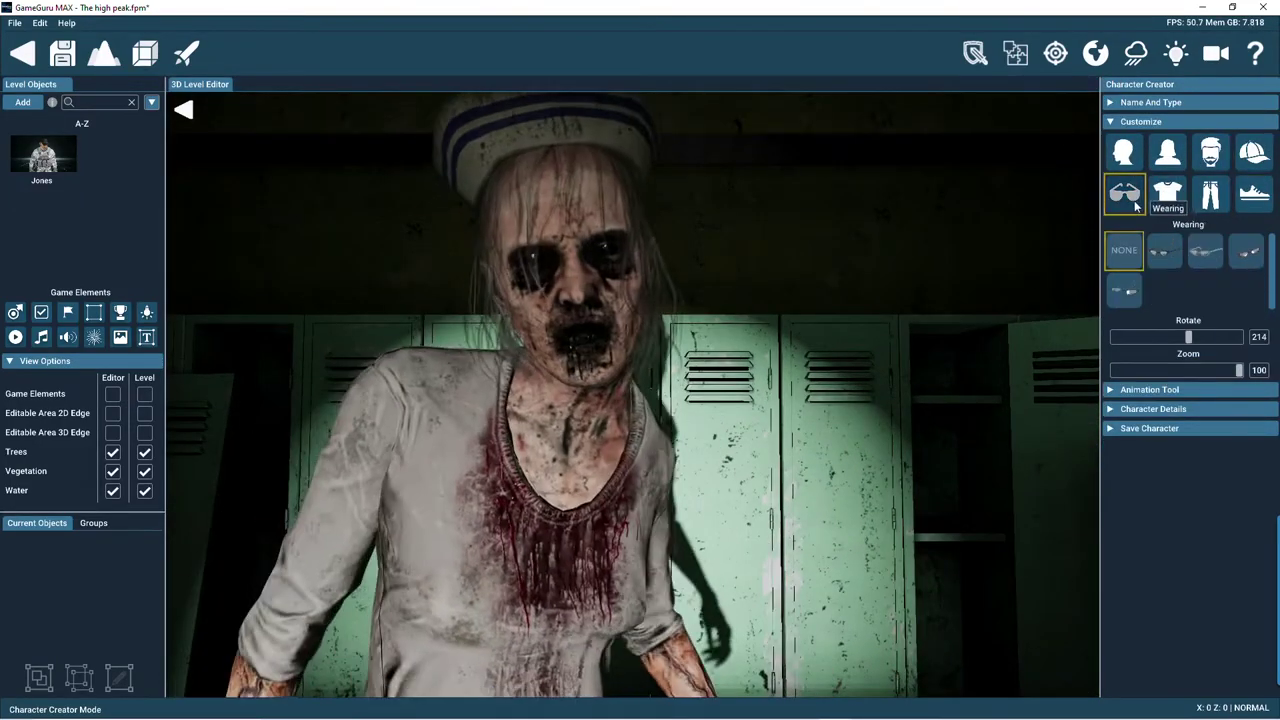
left_click(1165, 251)
left_click(1167, 193)
left_click(1166, 258)
scroll(909, 354, "down", 5)
left_click(1157, 328)
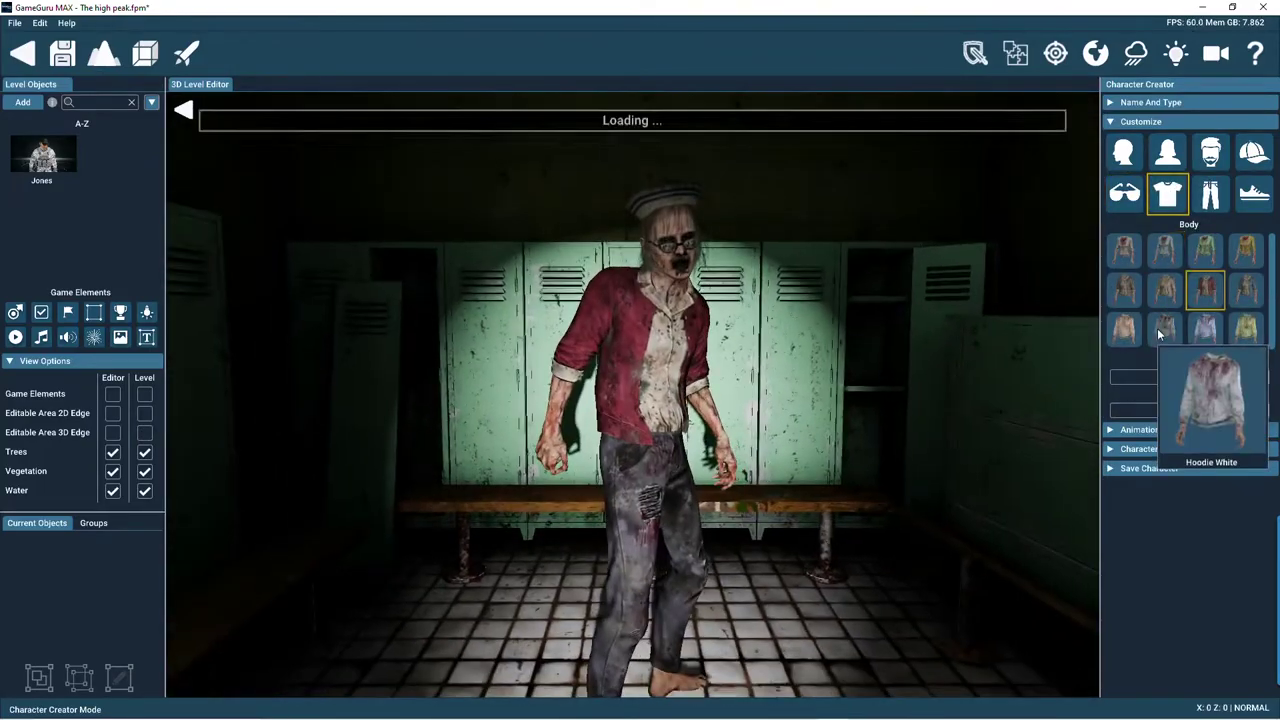
Step: Dress the female zombie's legs in the blue plaid skirt and bring up the footwear choices
left_click(1218, 199)
left_click(1165, 291)
left_click(1254, 193)
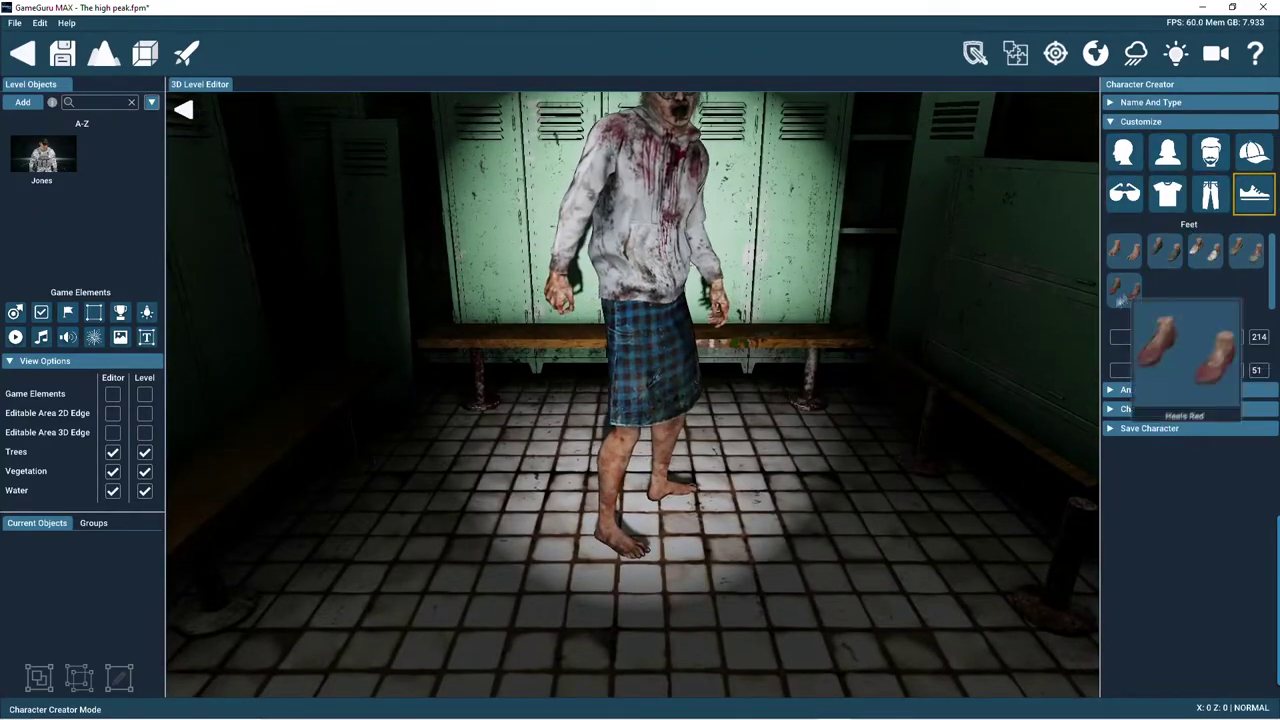